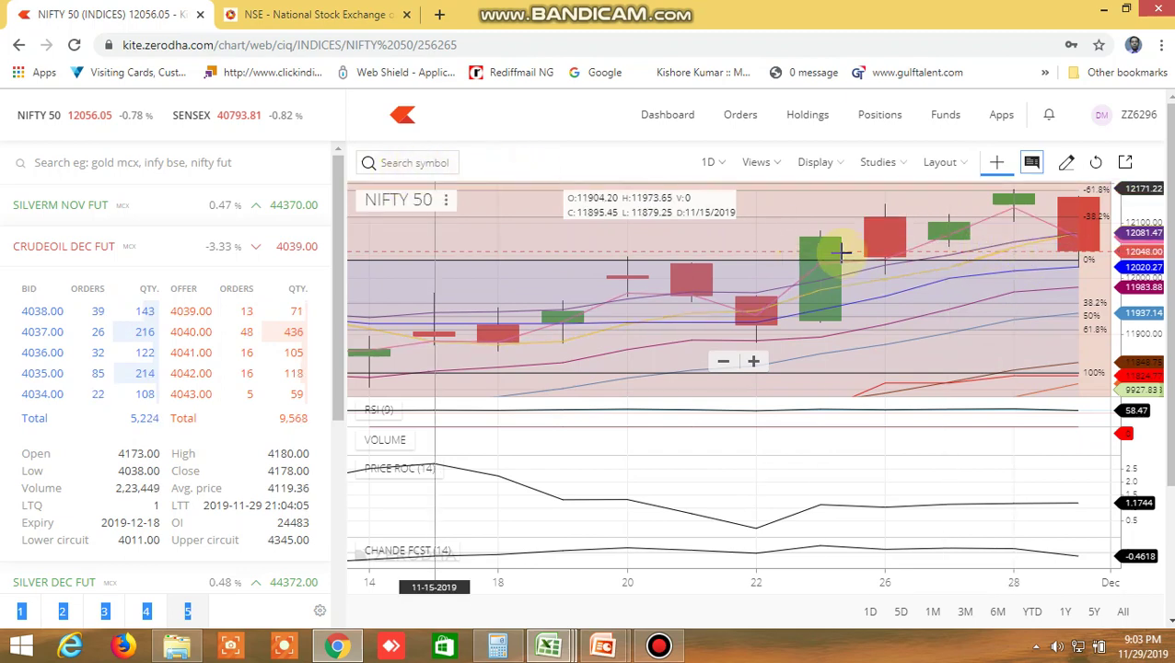
Switch to the NSE option chain and review NIFTY's call and put open interest totals and the strikes around 12000.
left_click(313, 21)
scroll(512, 350, "up", 4)
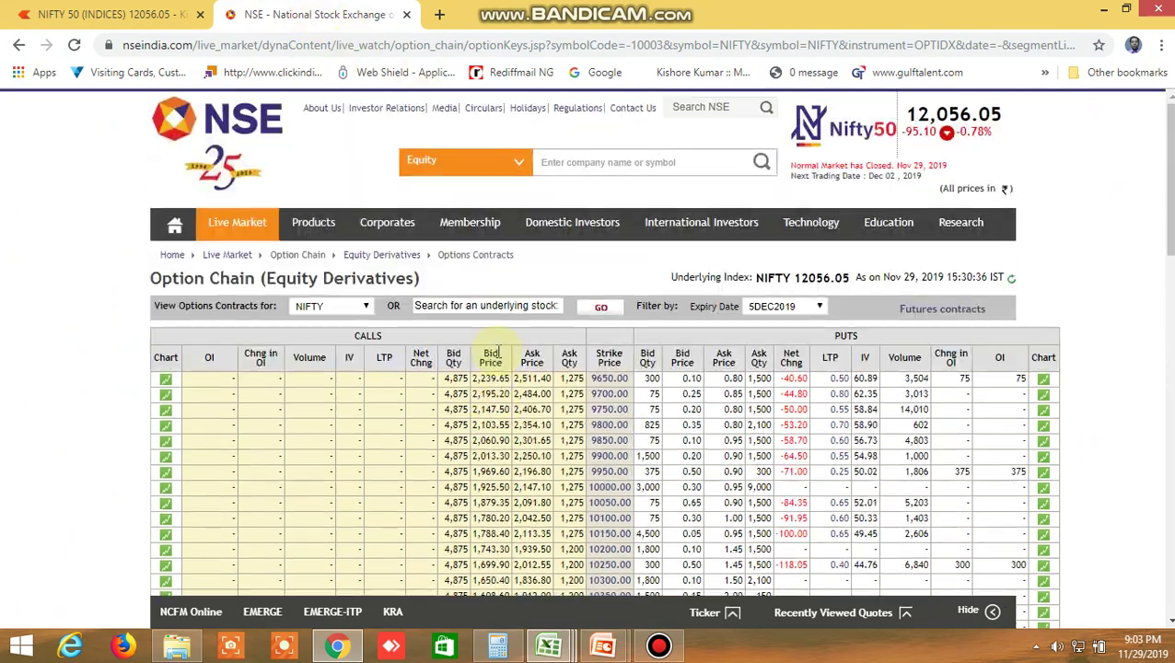
scroll(497, 353, "down", 12)
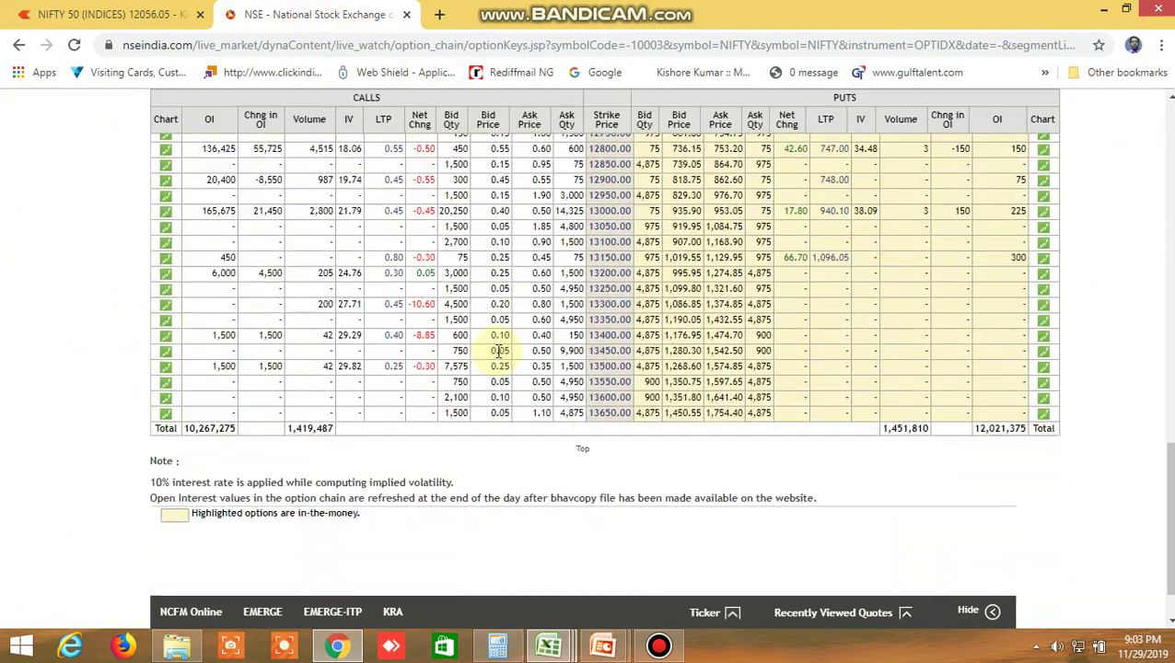
scroll(498, 351, "up", 3)
scroll(498, 345, "down", 2)
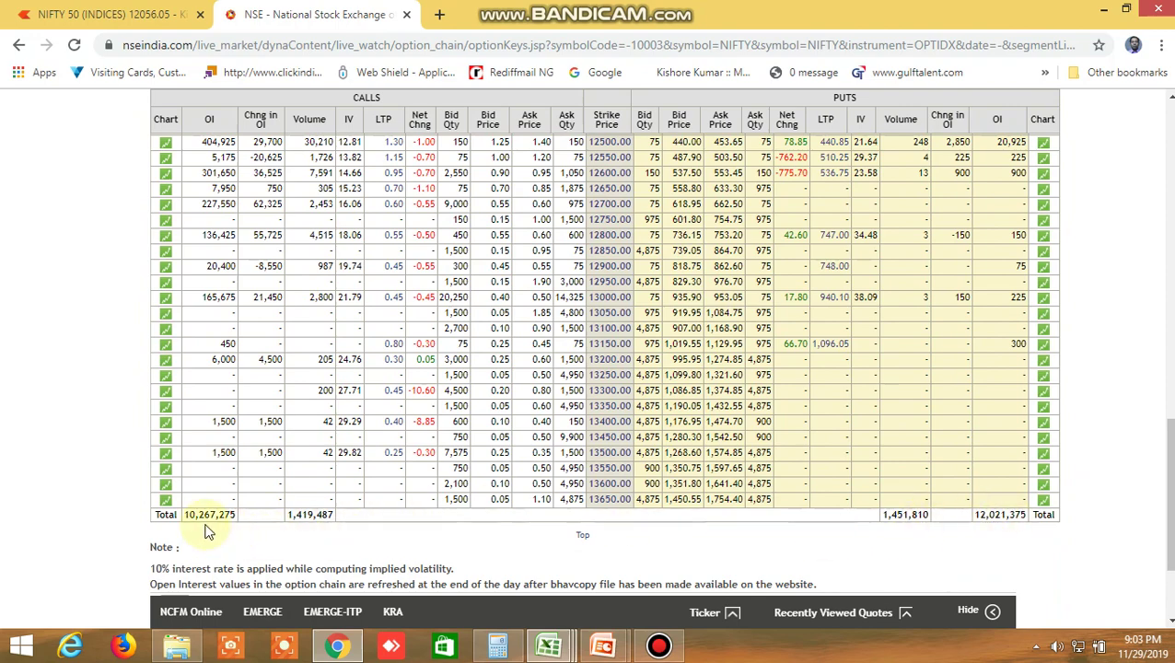
scroll(431, 324, "up", 3)
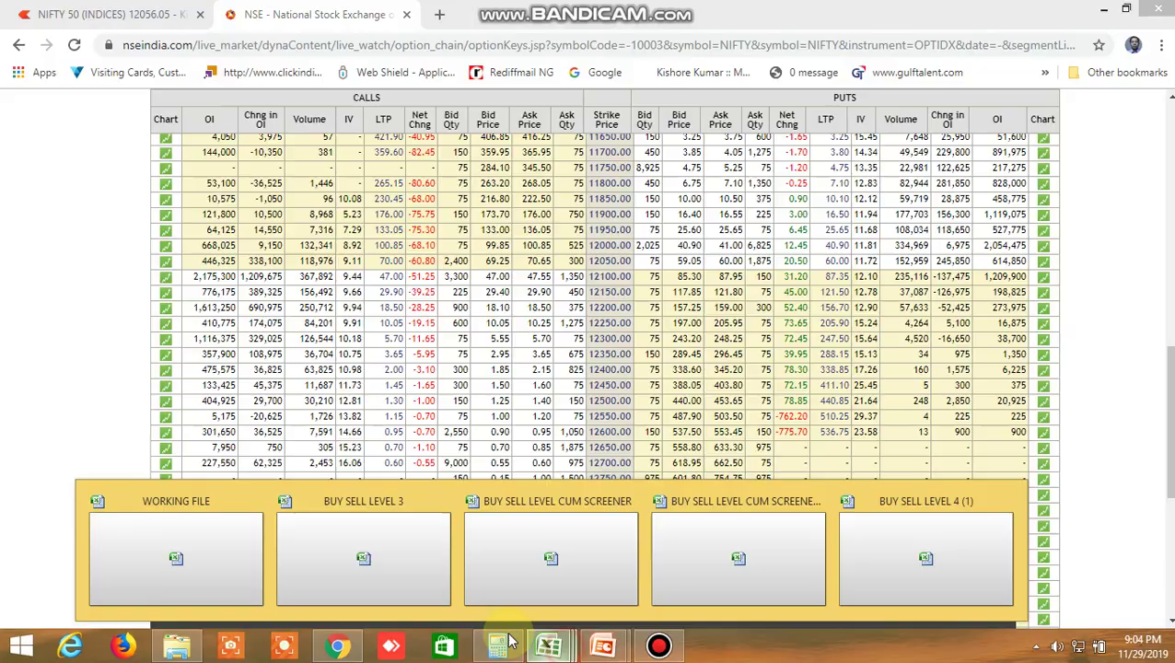
Switch to the WORKING FILE workbook in Excel and check the NIFTY target prices in A11 and A16 with their winning probabilities.
left_click(142, 544)
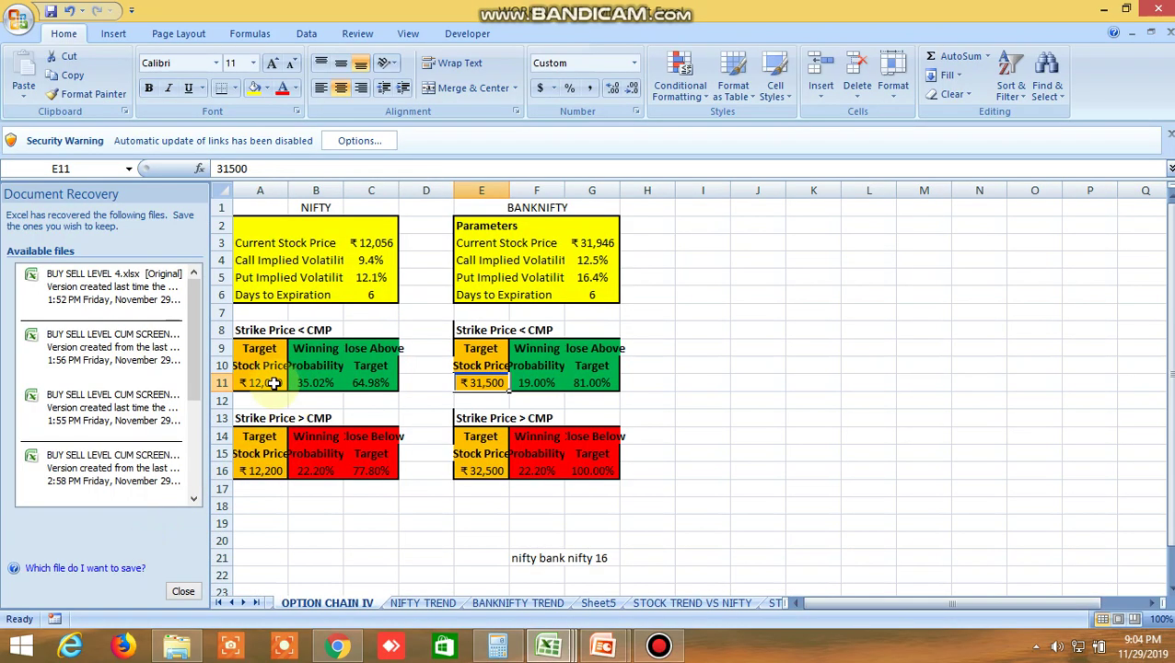
left_click(262, 382)
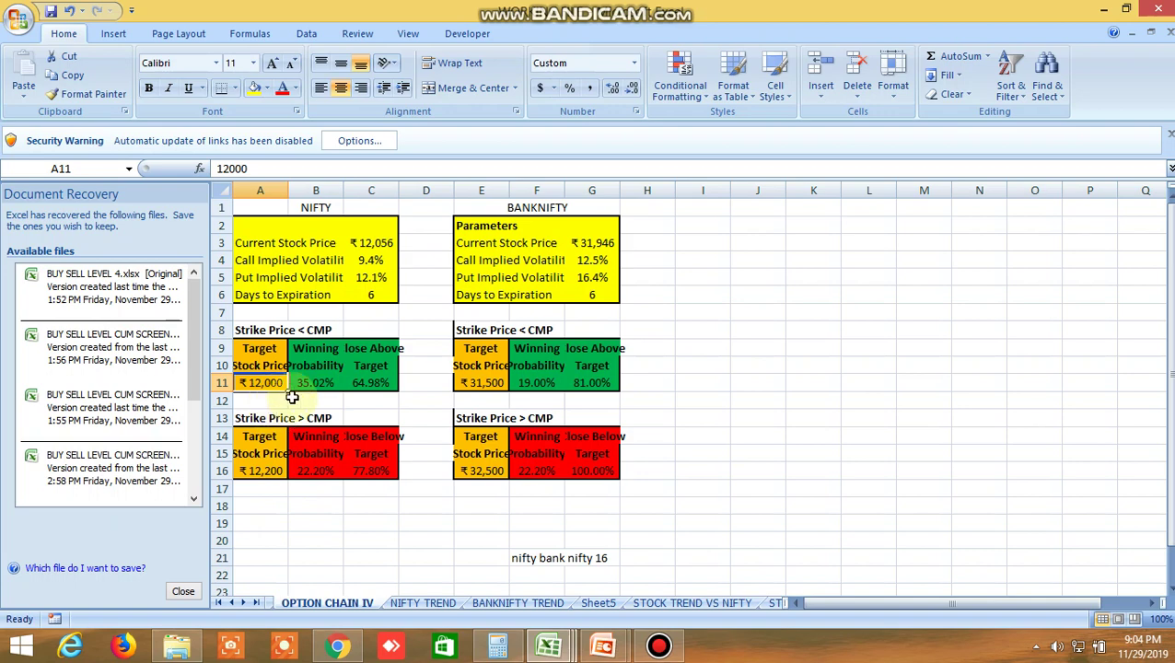
left_click(261, 471)
left_click(262, 382)
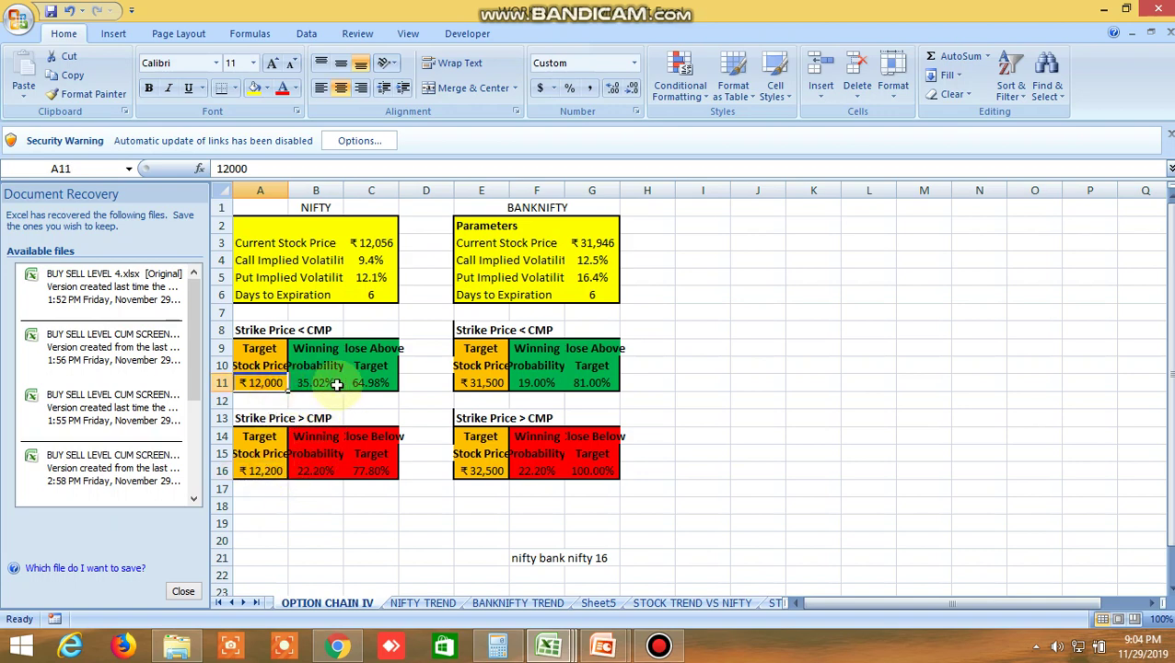
Return to the Kite chart in Chrome, search for "nifty bank" and load the NIFTY BANK index chart.
left_click(339, 647)
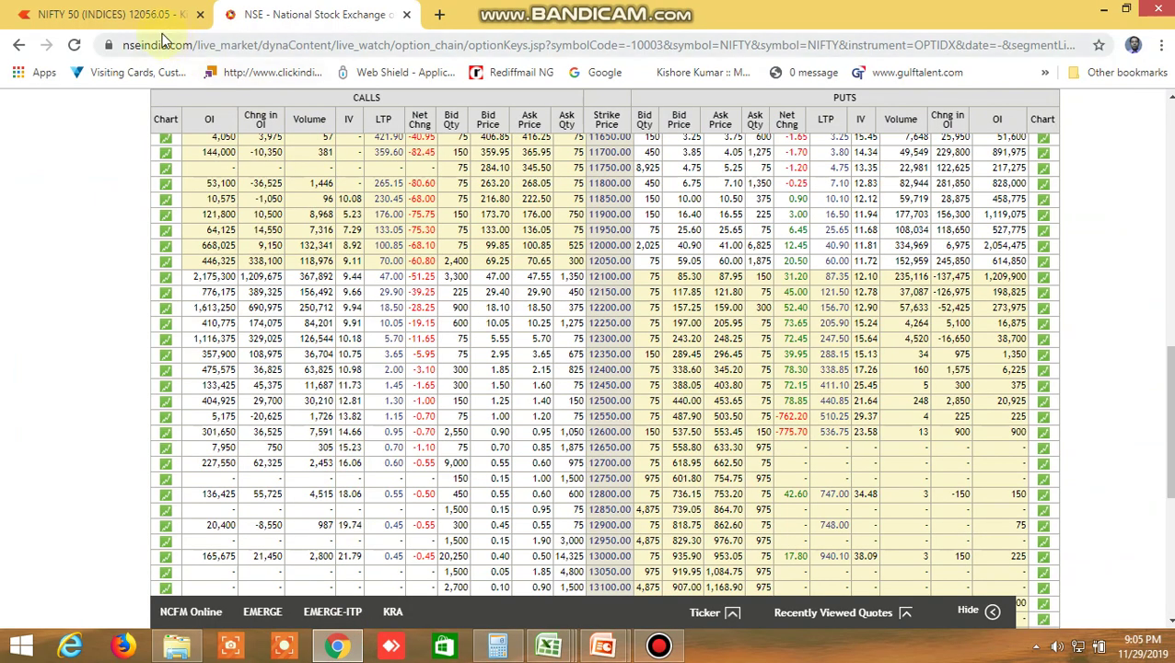
left_click(129, 15)
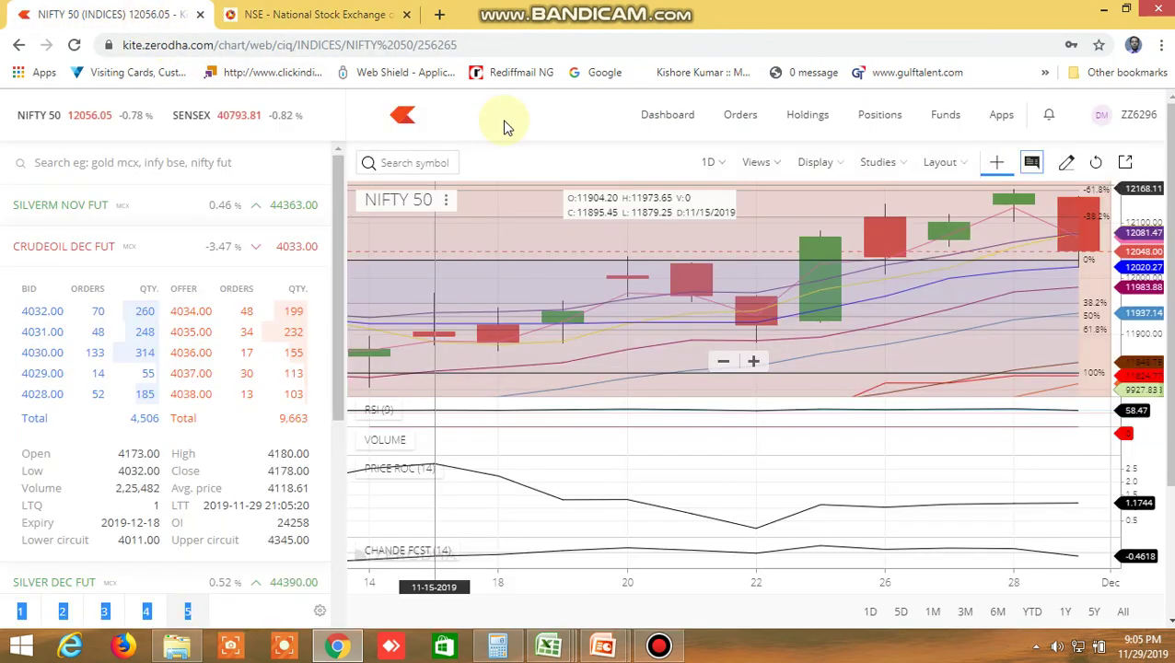
left_click(428, 163)
type("nif")
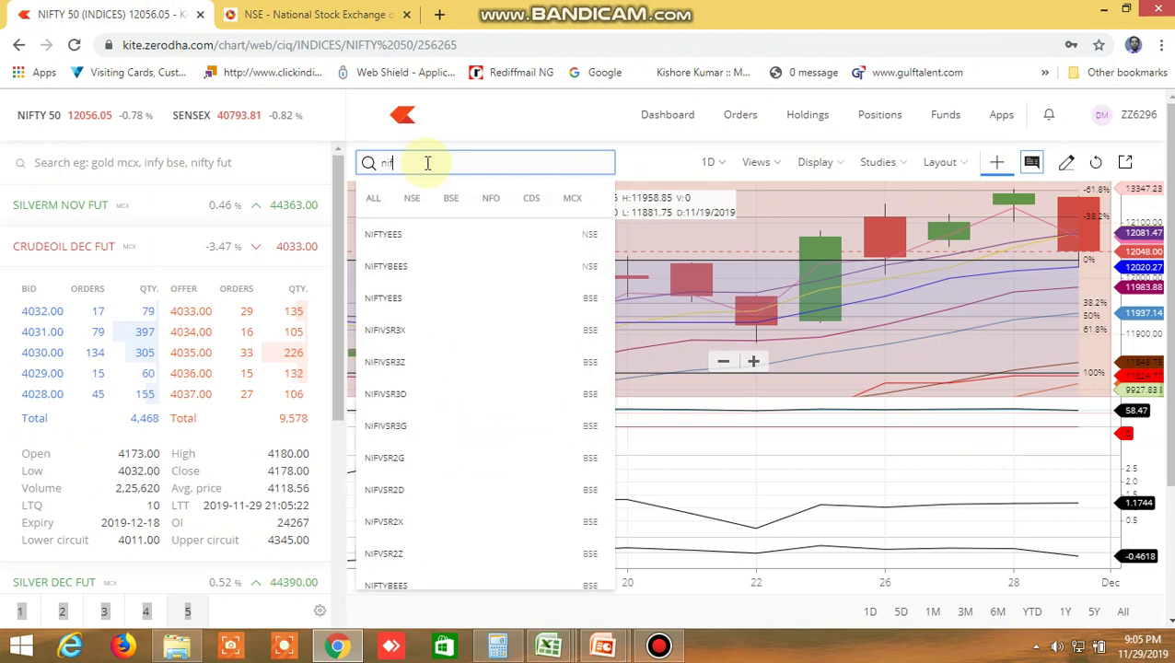
type("ty bank")
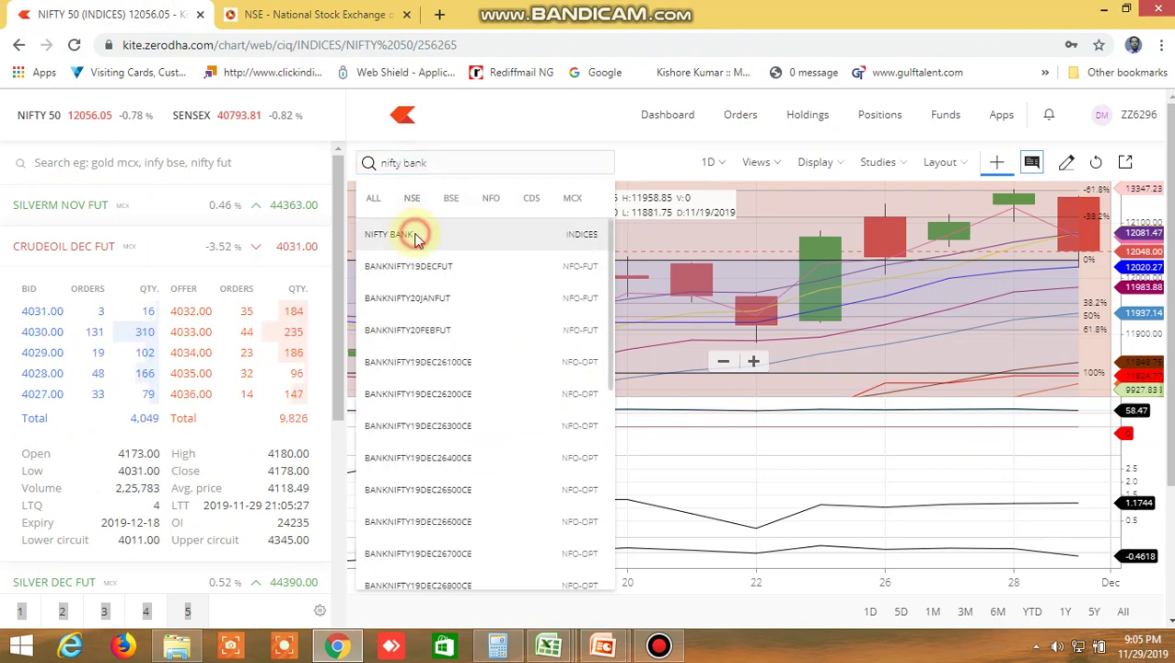
left_click(411, 233)
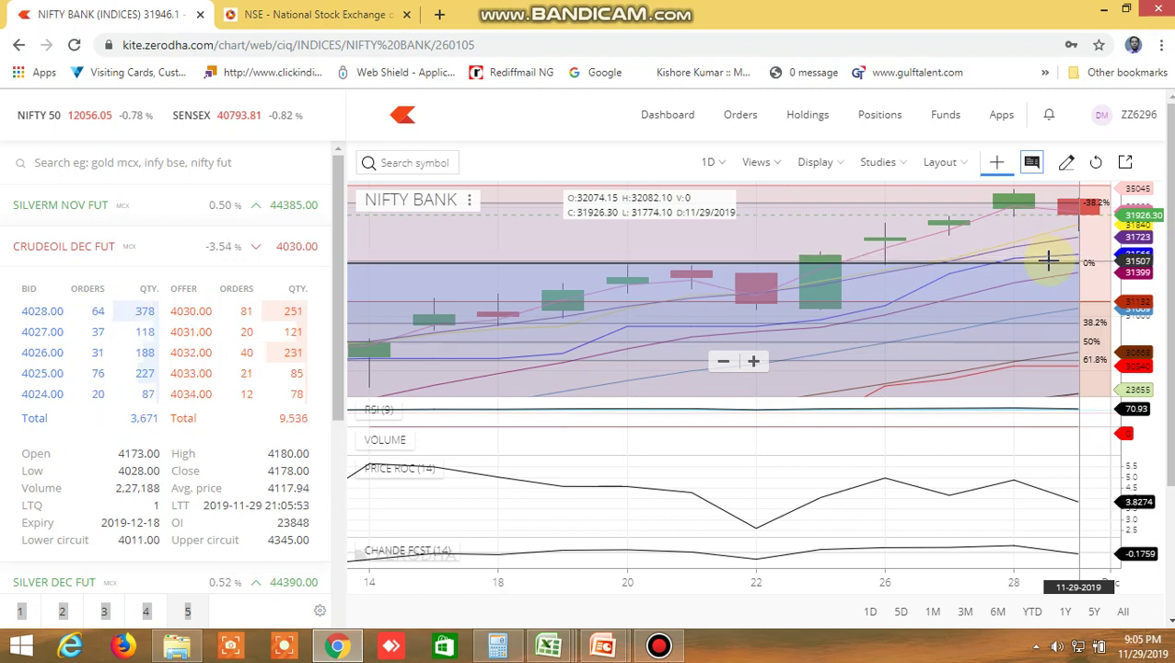
Examine the NIFTY BANK daily chart's recent candles, moving averages and Fibonacci levels at different time spans.
scroll(1047, 260, "down", 3)
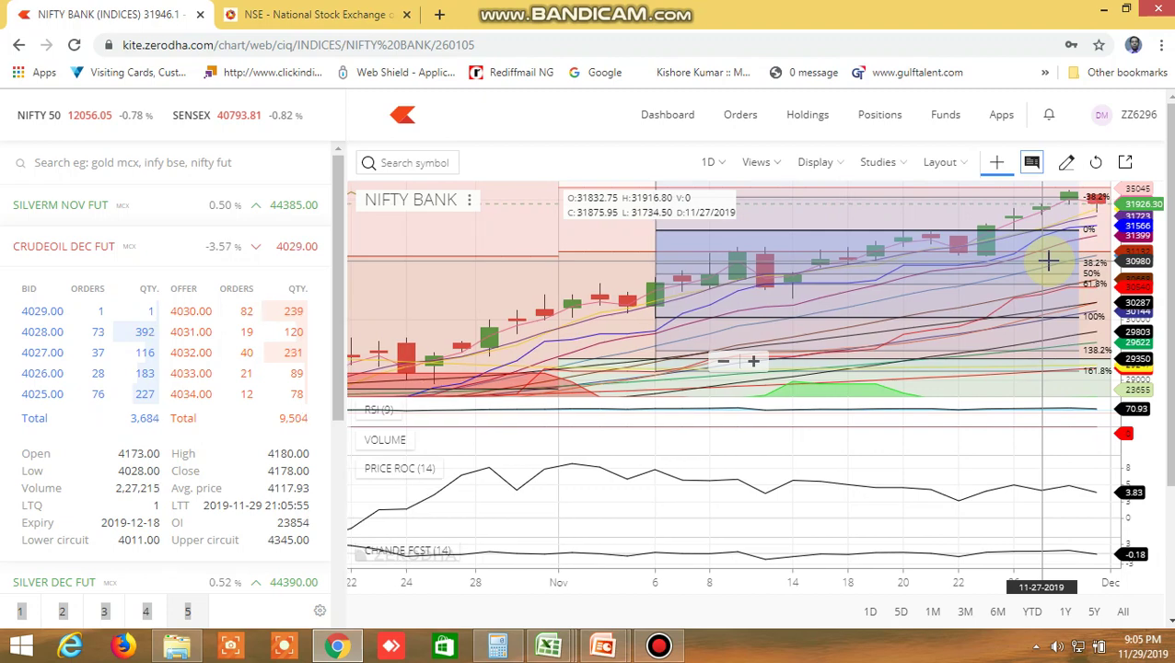
scroll(1048, 261, "up", 2)
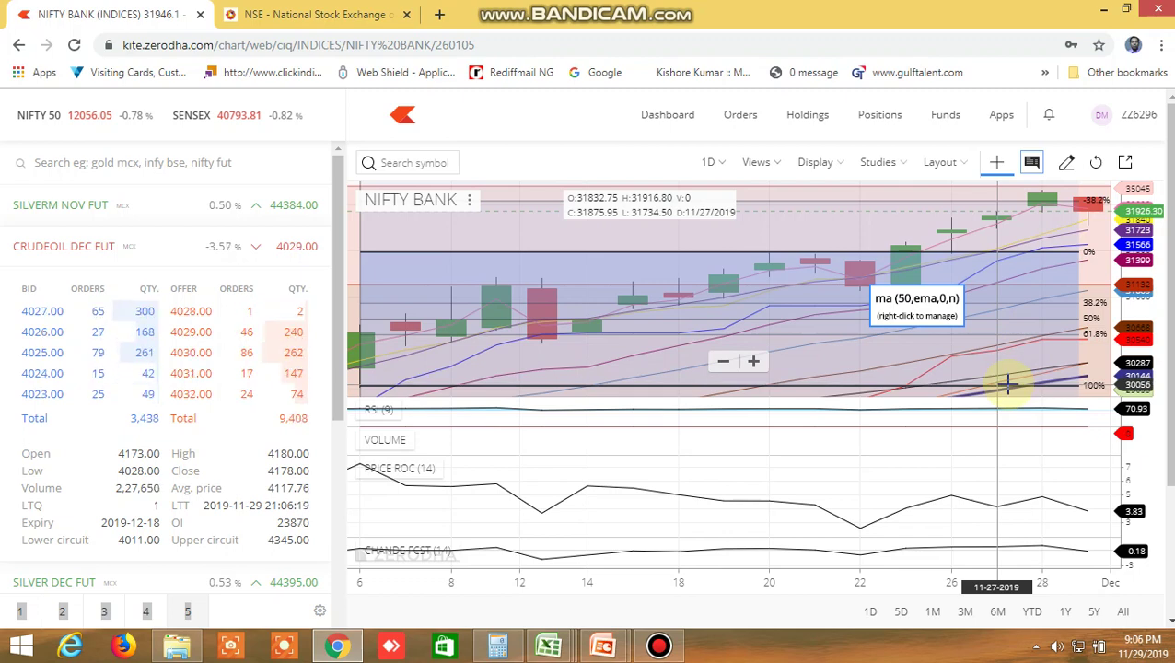
scroll(1004, 355, "down", 3)
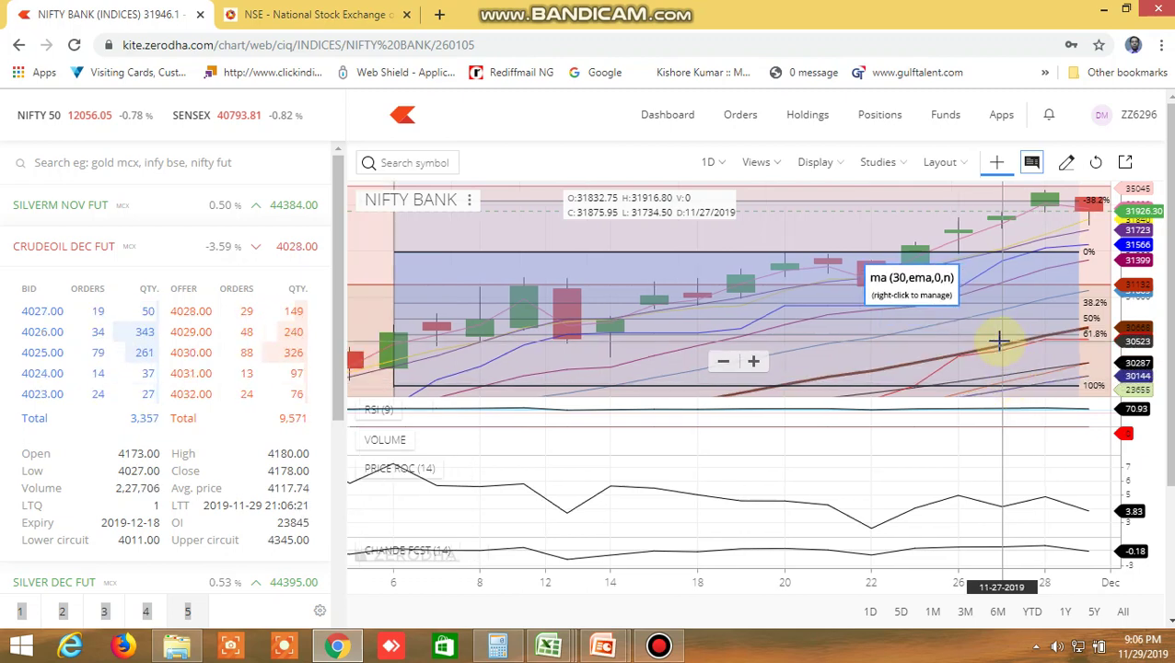
scroll(999, 341, "up", 3)
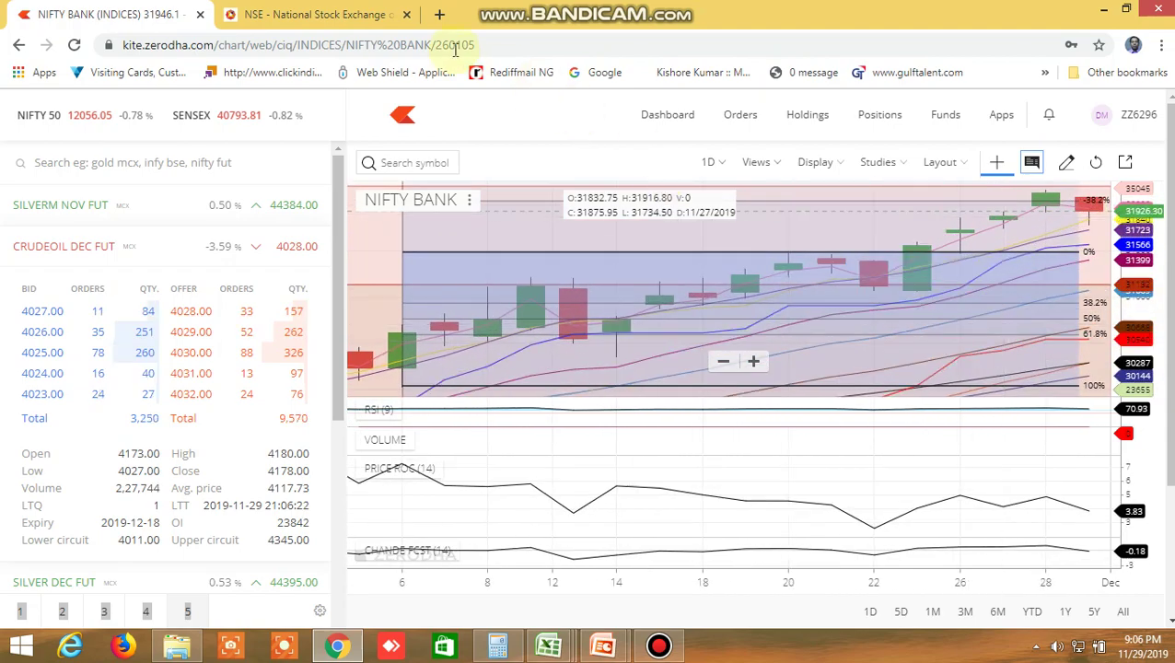
Go back to the NSE option chain and show the BANKNIFTY options contracts instead of NIFTY.
left_click(355, 19)
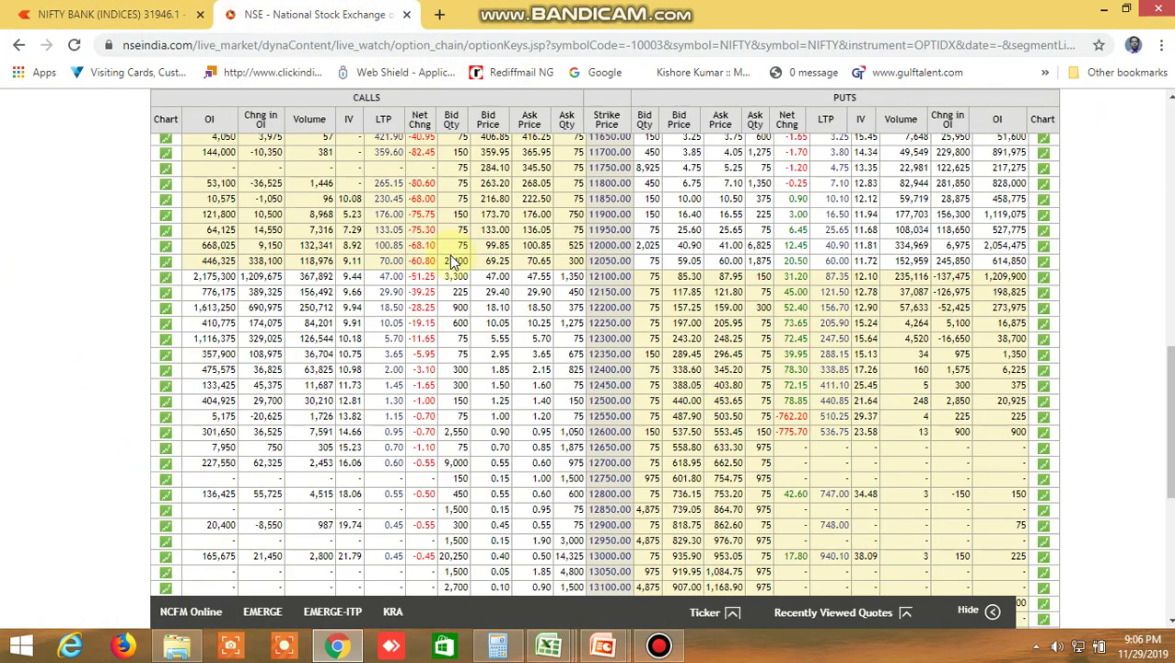
scroll(456, 267, "up", 8)
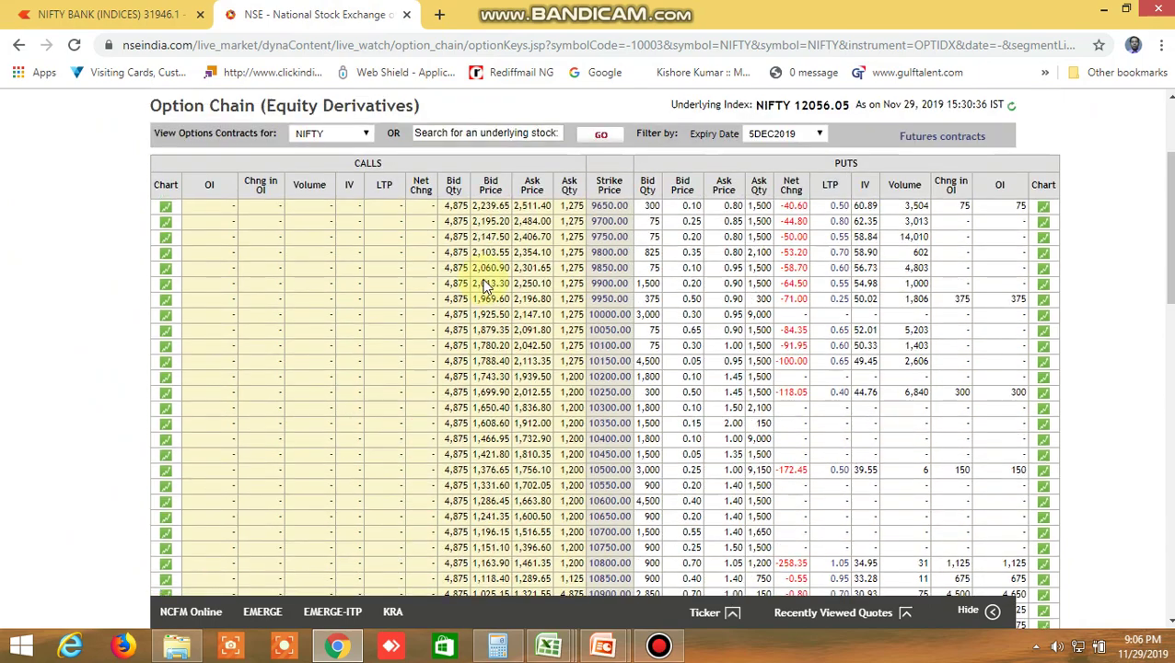
scroll(485, 288, "up", 1)
left_click(358, 220)
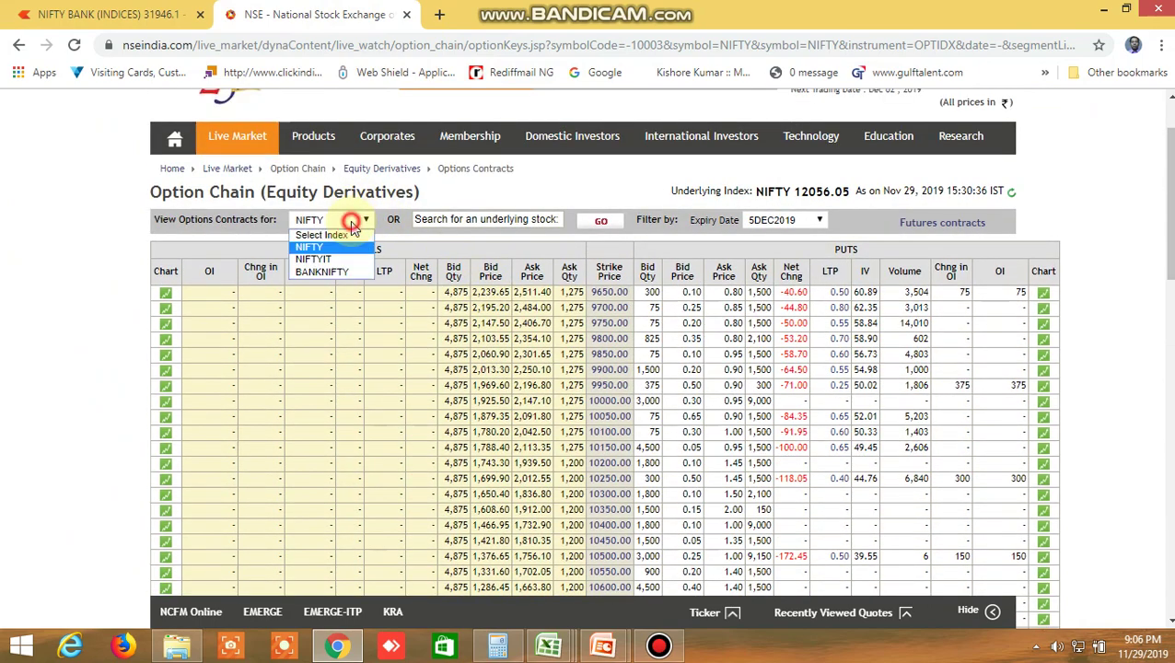
left_click(361, 273)
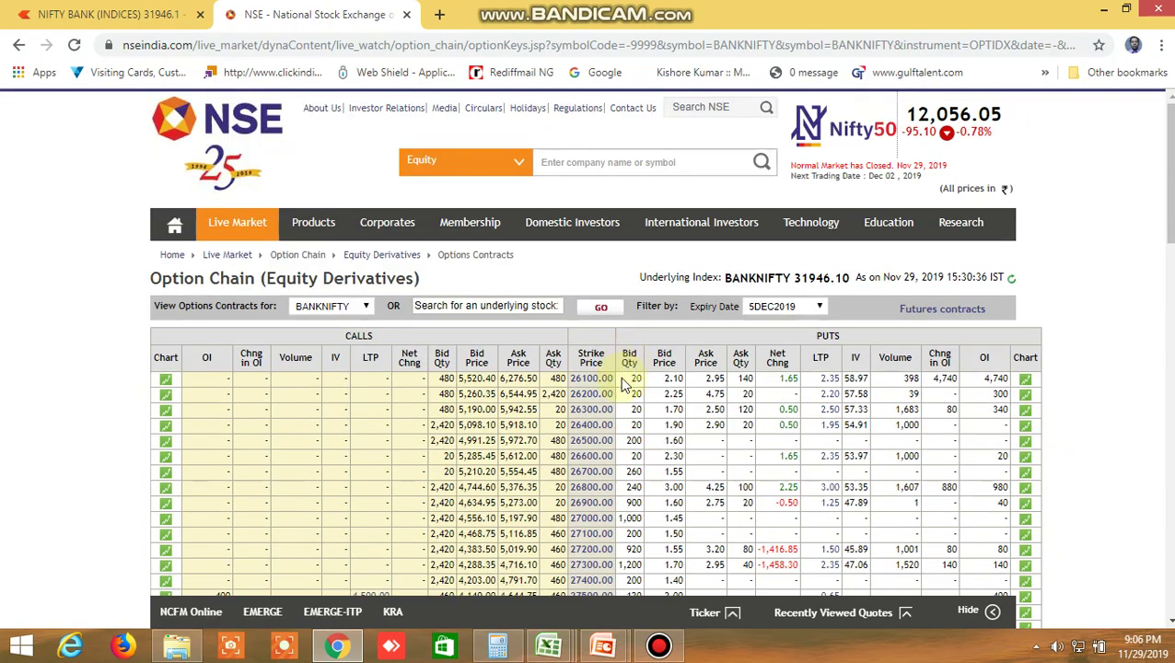
Examine BANKNIFTY's open interest and implied volatility around the 32000 strike, then the call and put totals.
scroll(623, 387, "down", 4)
scroll(623, 398, "down", 6)
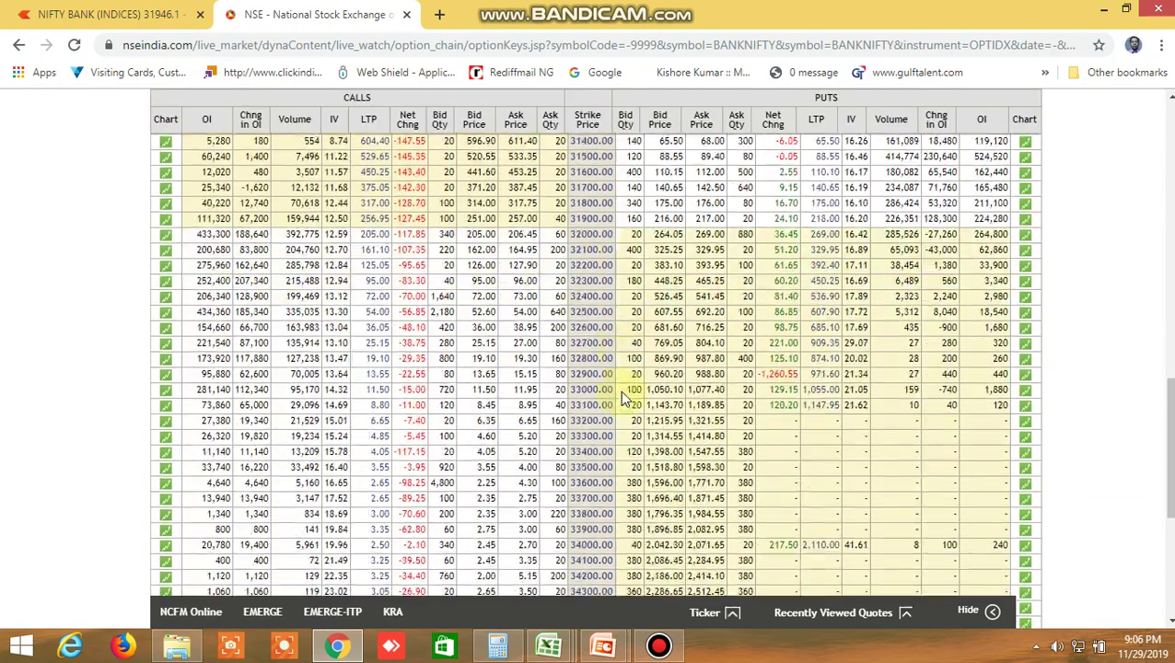
scroll(623, 398, "up", 3)
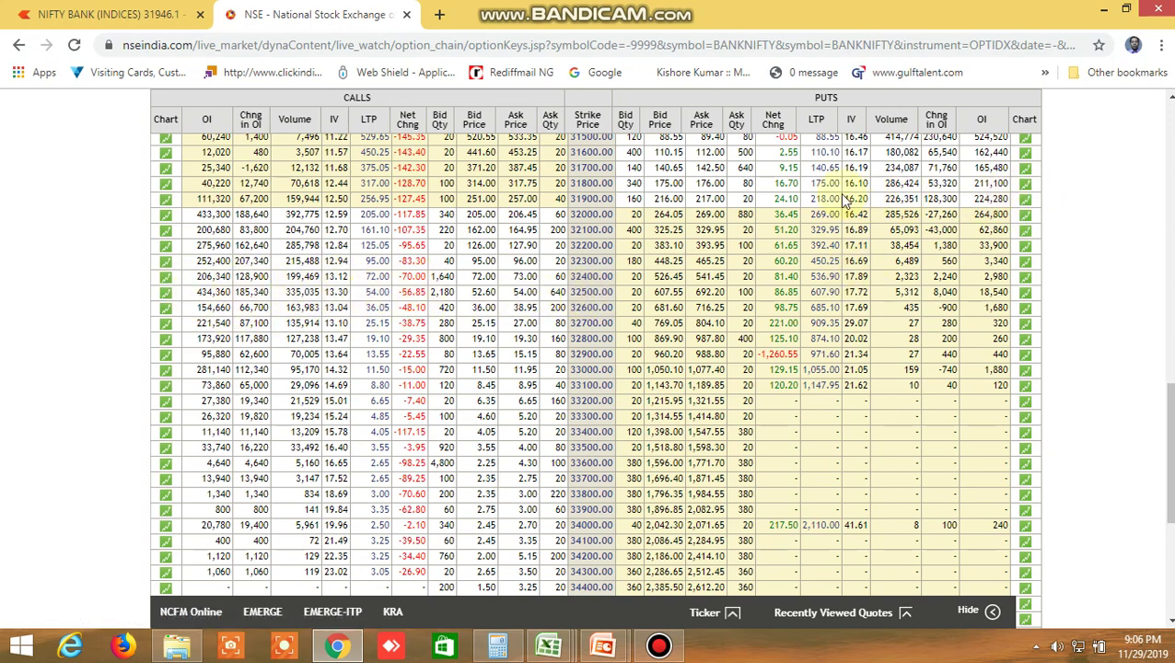
scroll(980, 184, "down", 1)
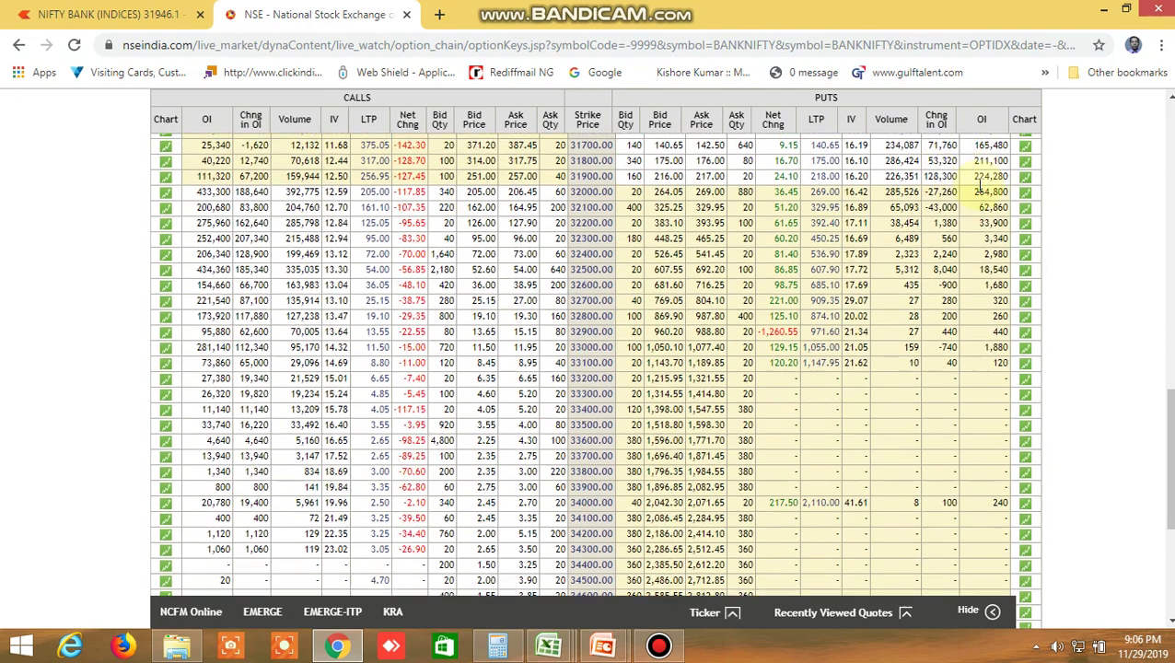
scroll(993, 194, "up", 2)
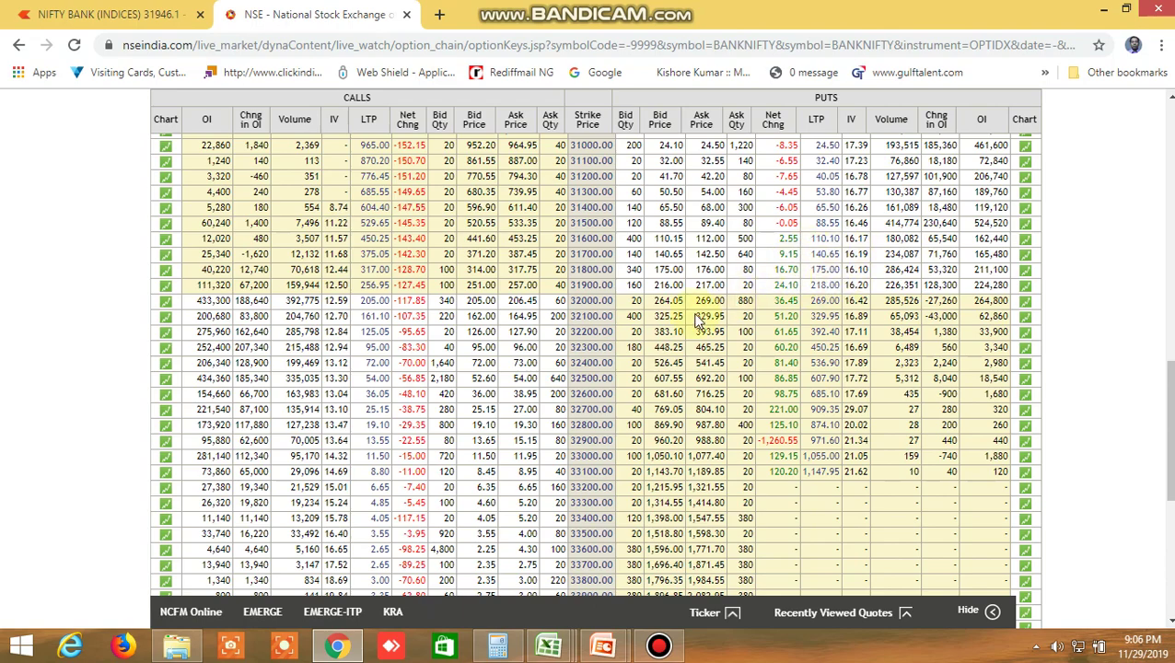
scroll(636, 359, "down", 3)
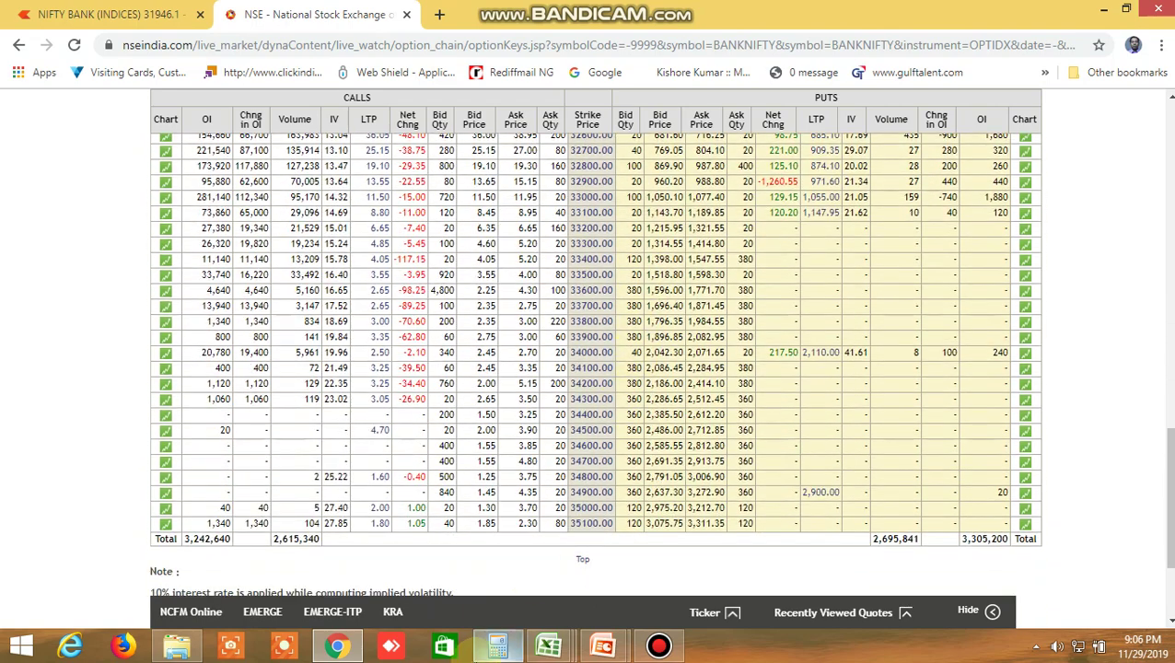
Switch to the WORKING FILE workbook in Excel and check the BANKNIFTY target prices in E11 and E16.
left_click(541, 649)
left_click(189, 534)
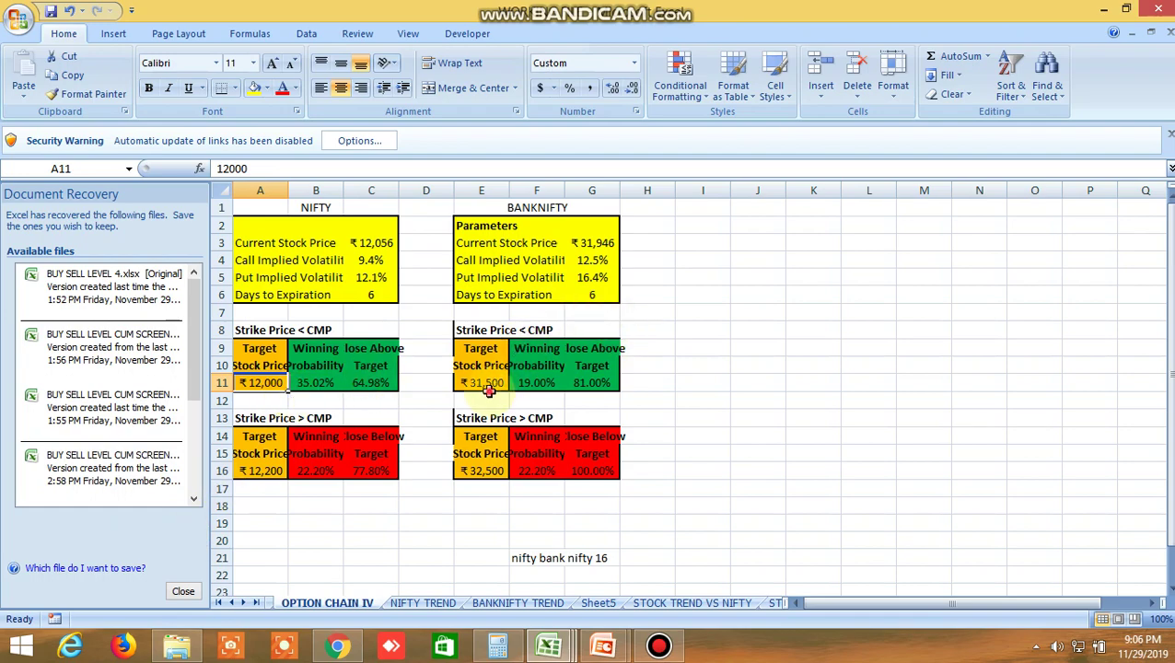
left_click(488, 387)
left_click(476, 470)
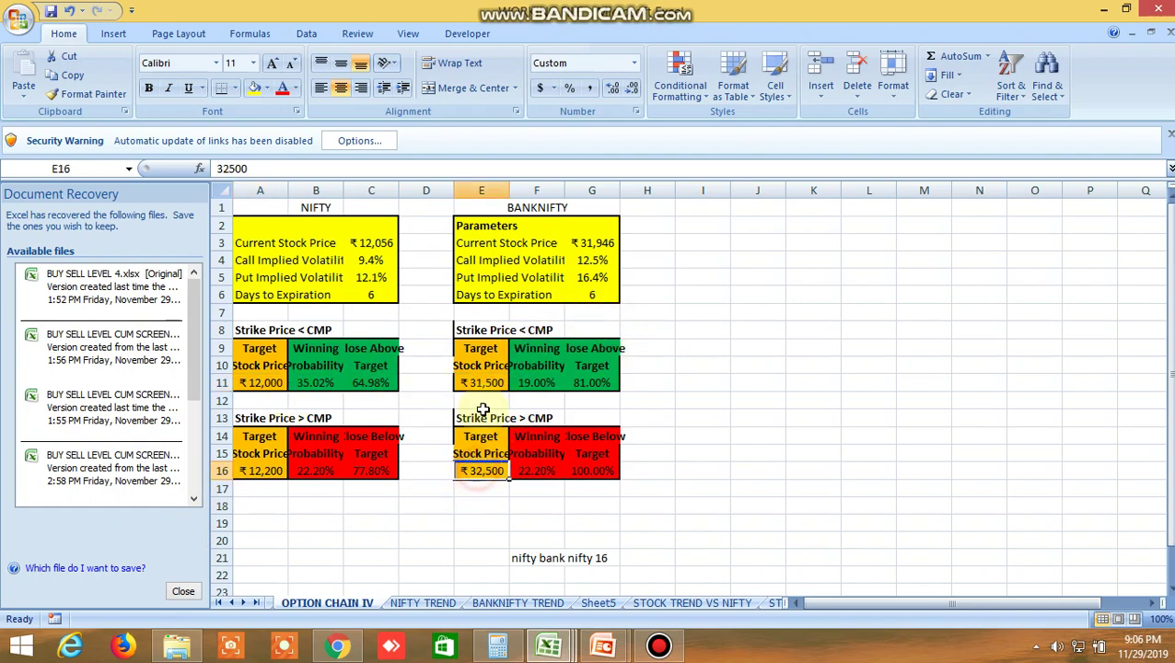
Return to the BANKNIFTY option chain in Chrome and review the totals and the strikes from 31000 upward.
left_click(338, 647)
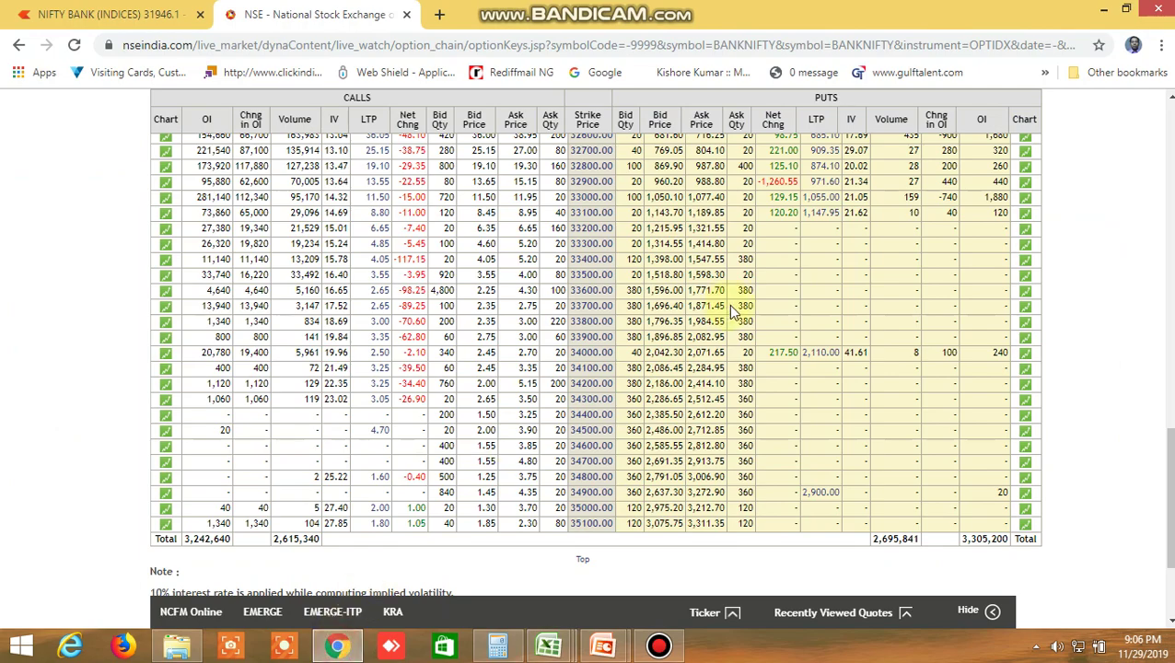
scroll(772, 301, "down", 1)
scroll(772, 301, "up", 4)
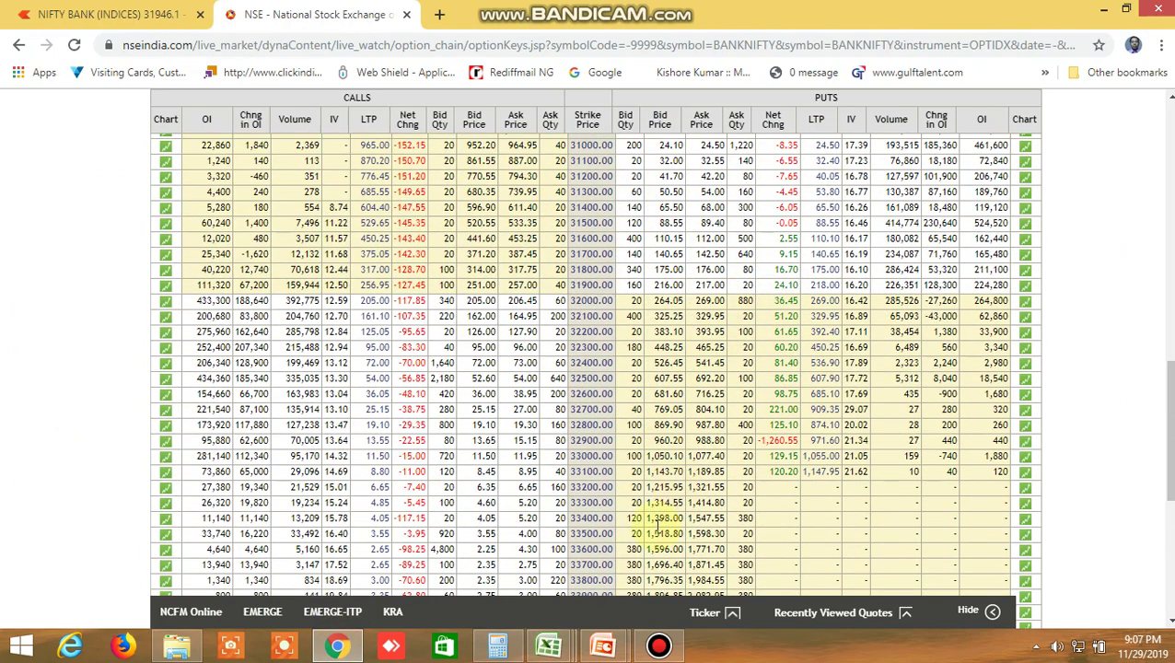
Switch to the BUY SELL LEVEL 3 workbook in Excel and view its uptrend target and sell-below levels.
mouse_move(551, 645)
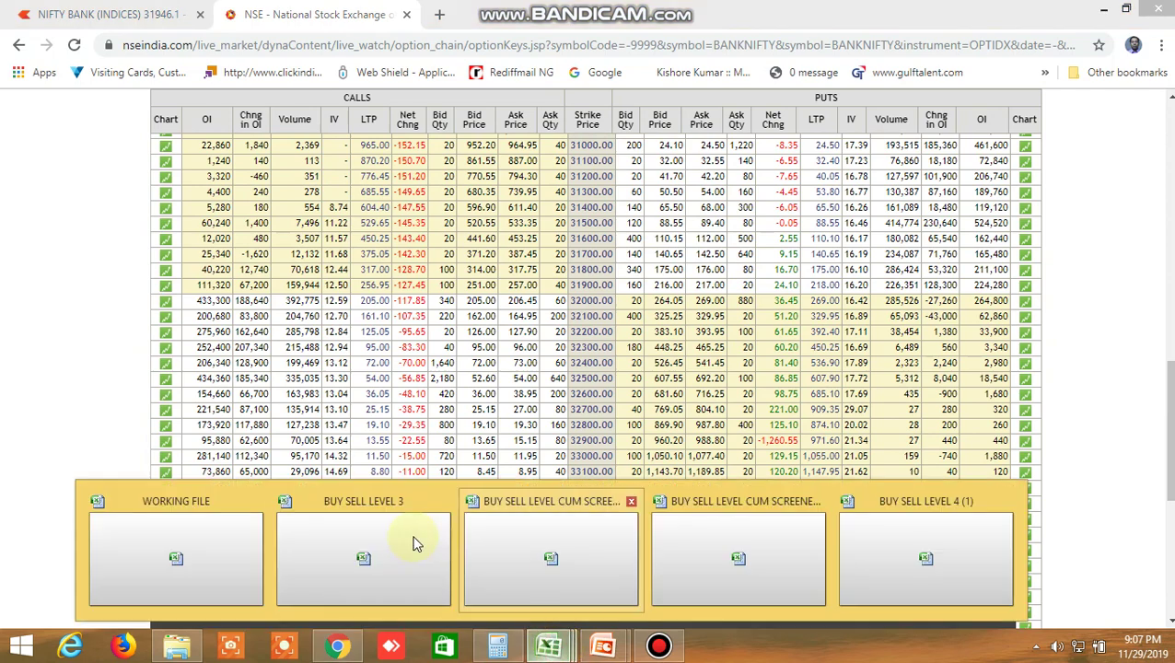
left_click(355, 533)
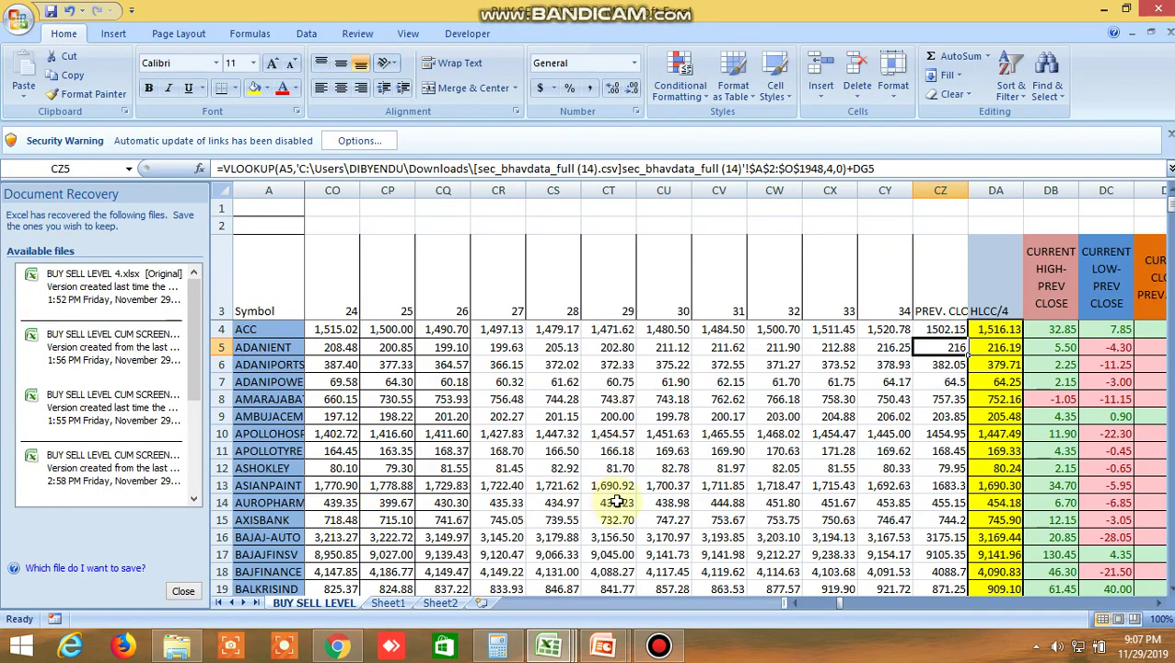
left_click_drag(840, 604, 809, 604)
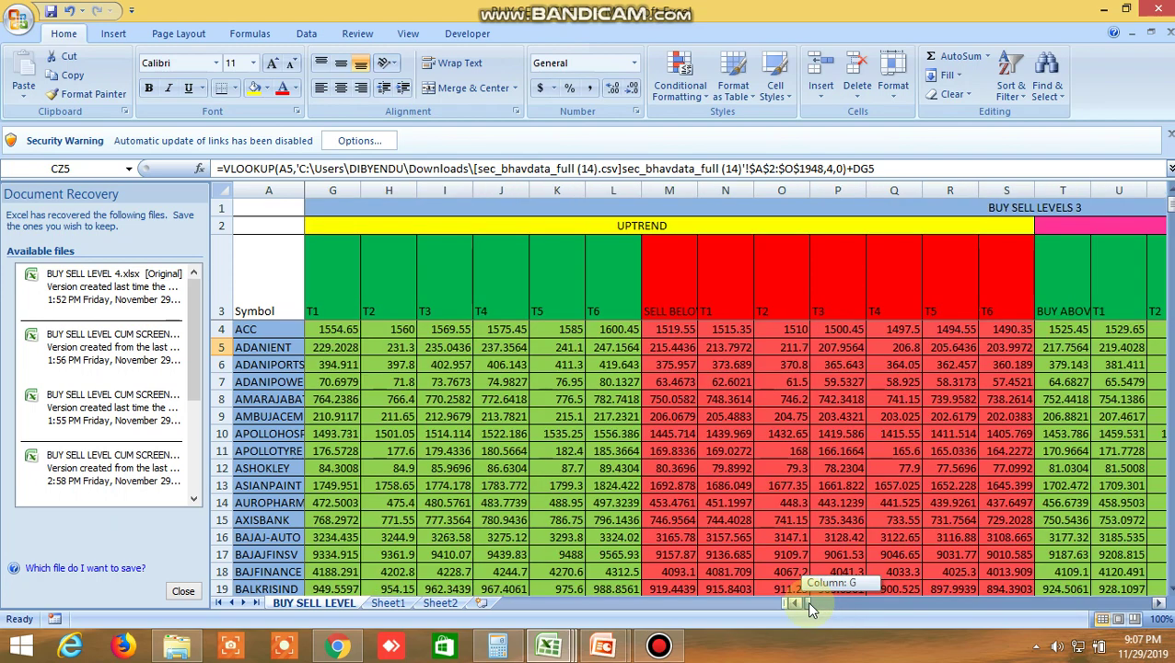
Switch to the BUY SELL LEVEL CUM SCREENER workbook and review its commodity, index and stock buy-sell levels.
left_click(548, 644)
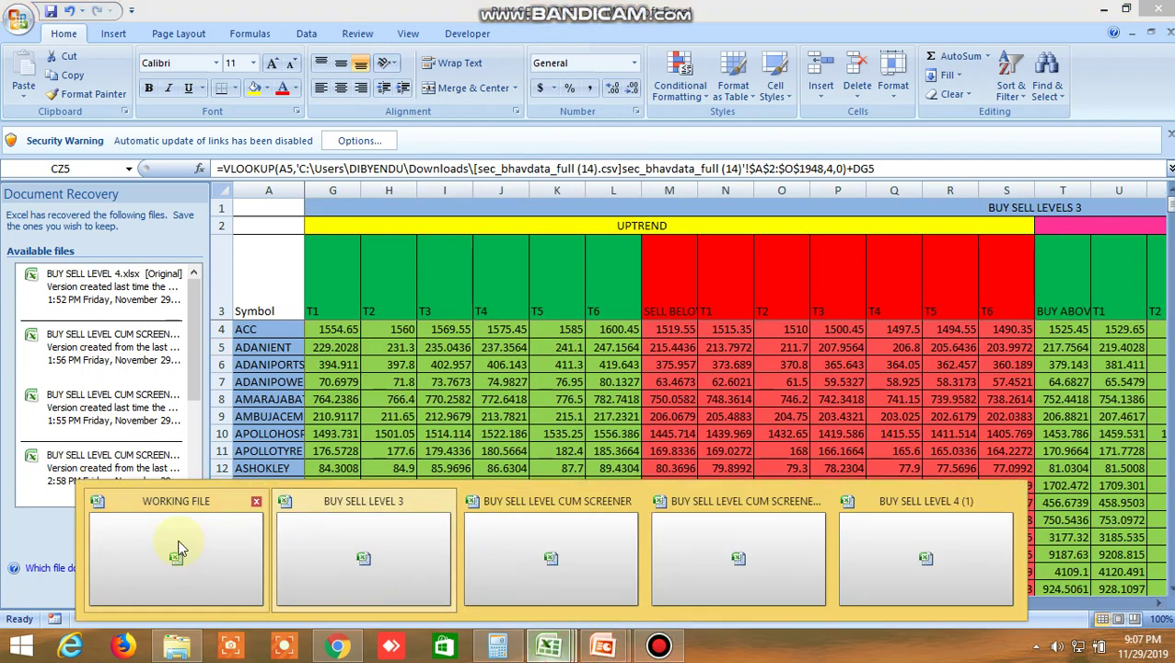
left_click(603, 509)
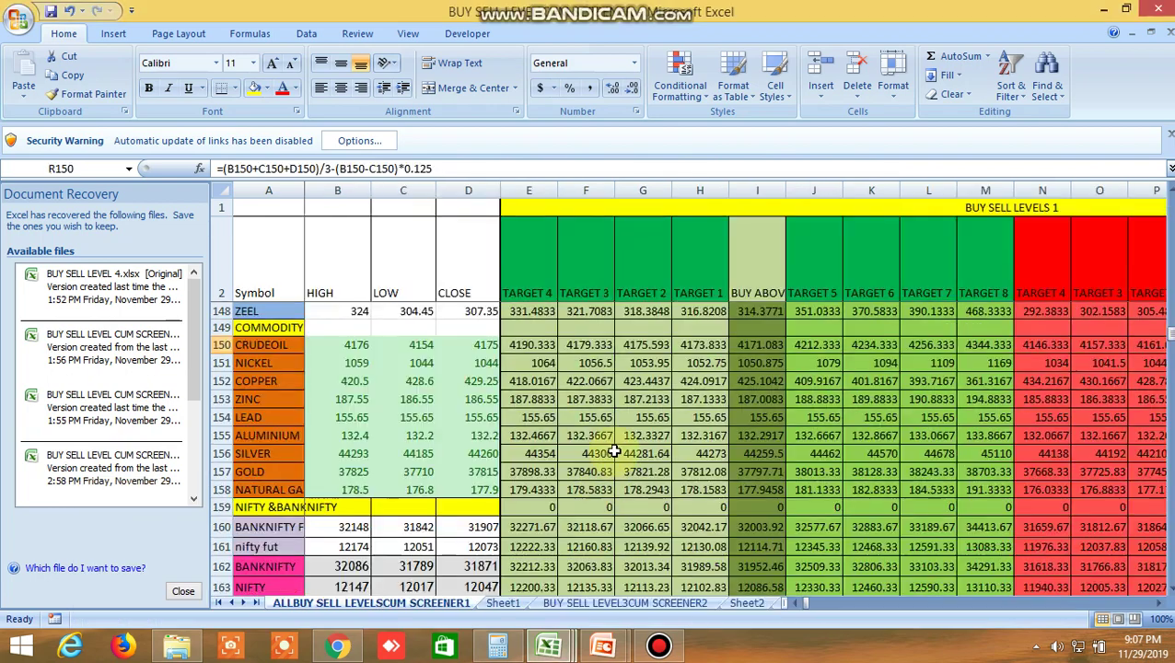
scroll(615, 451, "up", 4)
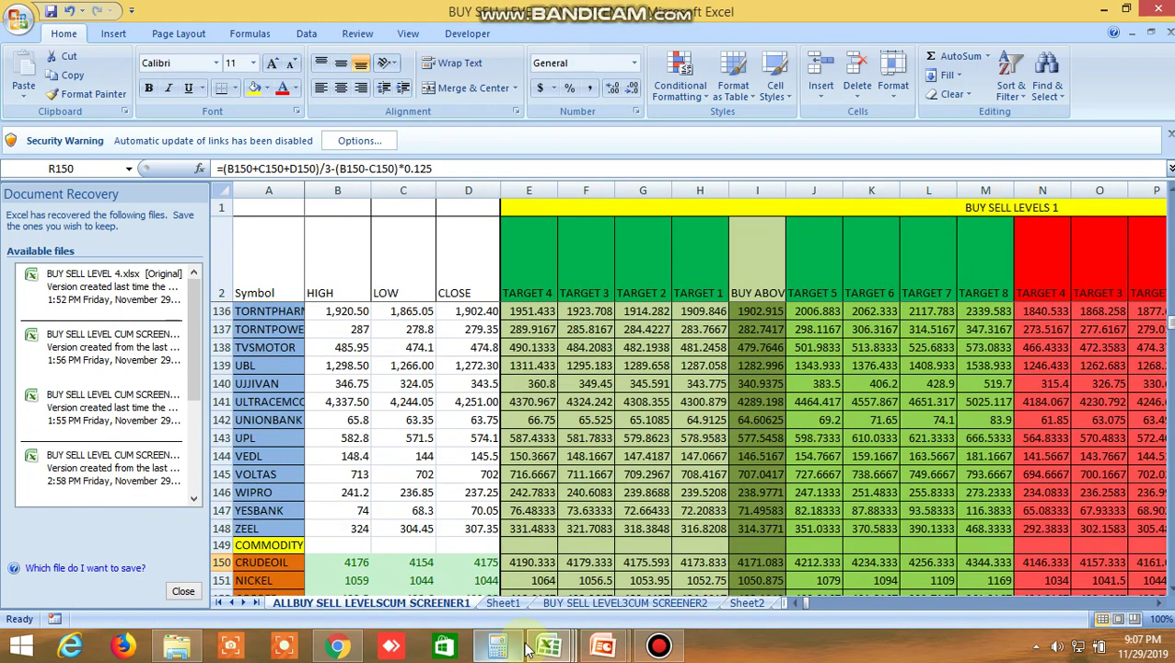
Switch to the BUY SELL LEVEL 3 workbook and review its uptrend levels back to the high, low and close columns.
mouse_move(555, 648)
left_click(377, 528)
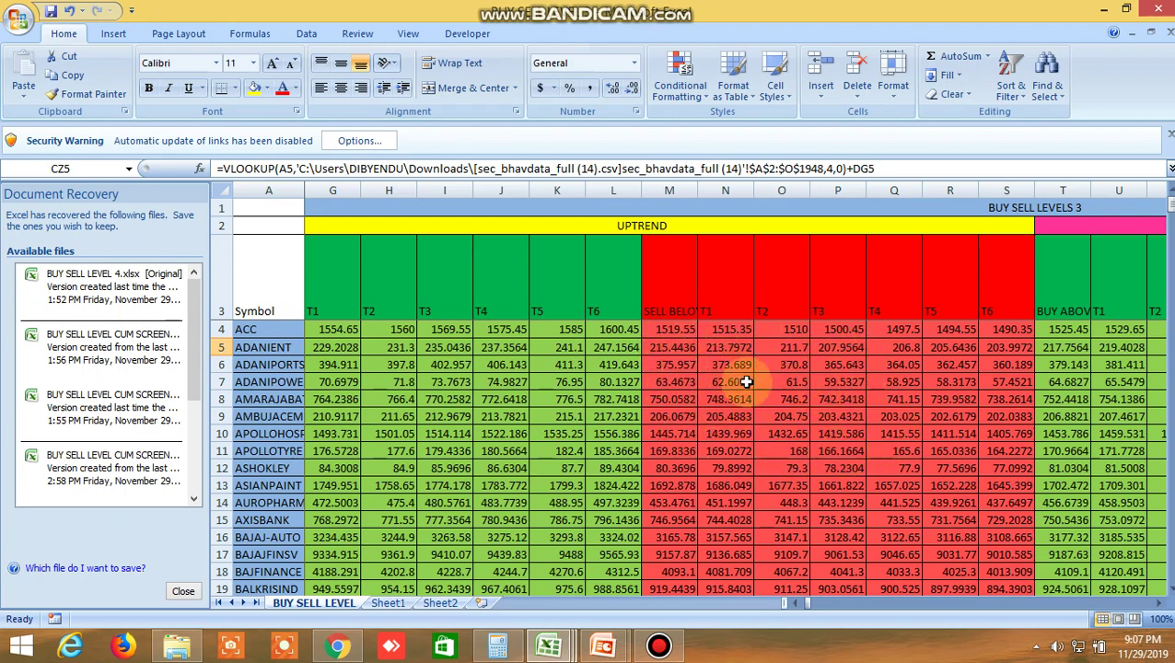
left_click(804, 602)
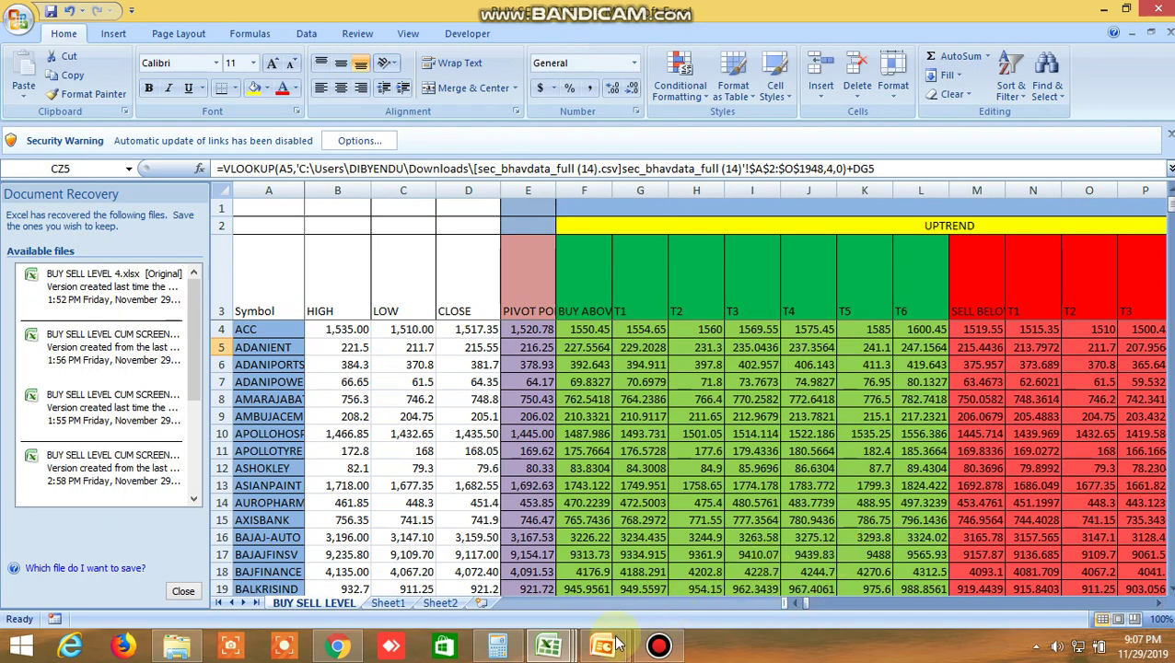
Switch to the BUY SELL LEVEL CUM SCREENER workbook and review its columns through the 5-30 MA cross and its stock levels.
mouse_move(550, 645)
left_click(537, 556)
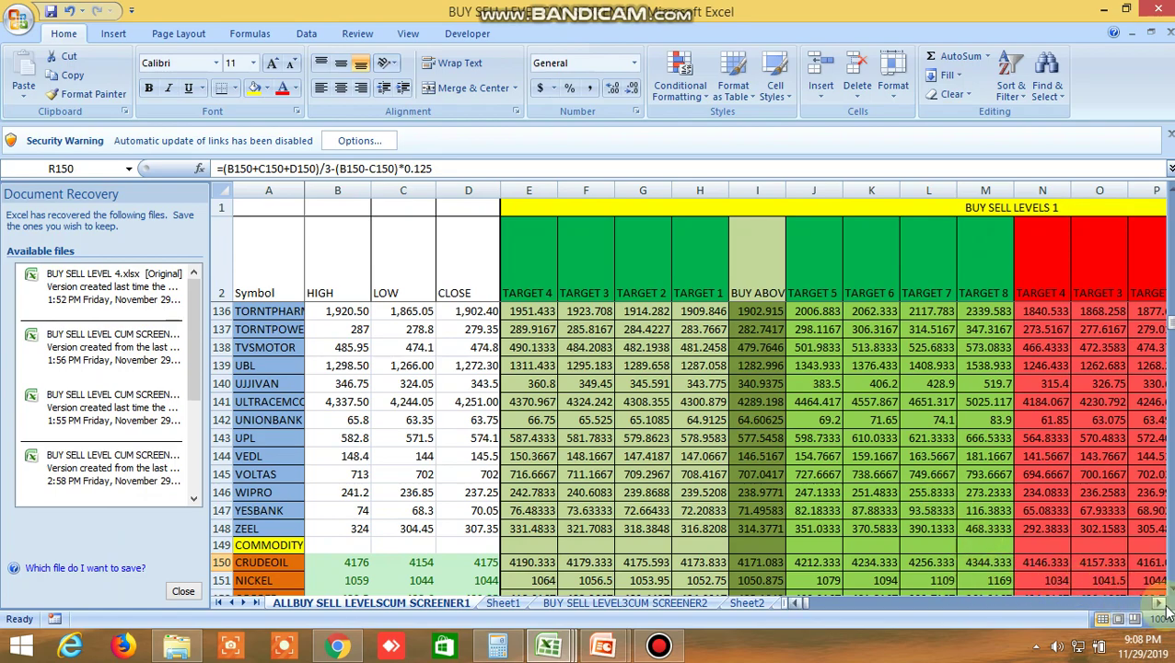
left_click_drag(1159, 603, 1159, 603)
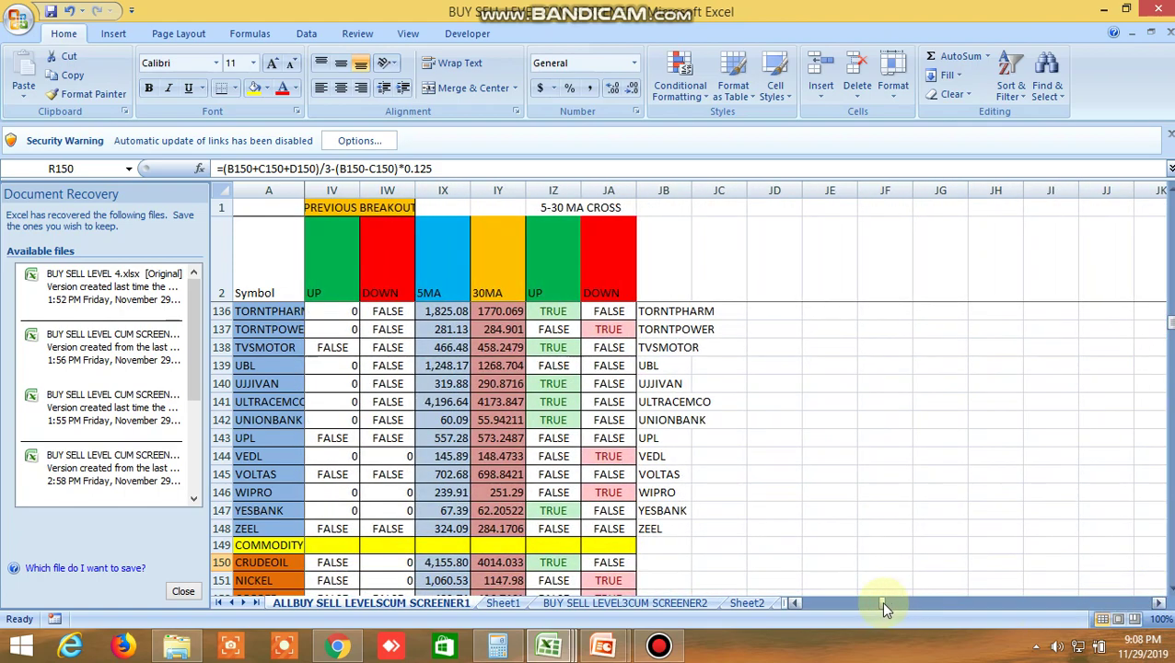
left_click_drag(883, 608, 788, 598)
scroll(661, 449, "up", 1)
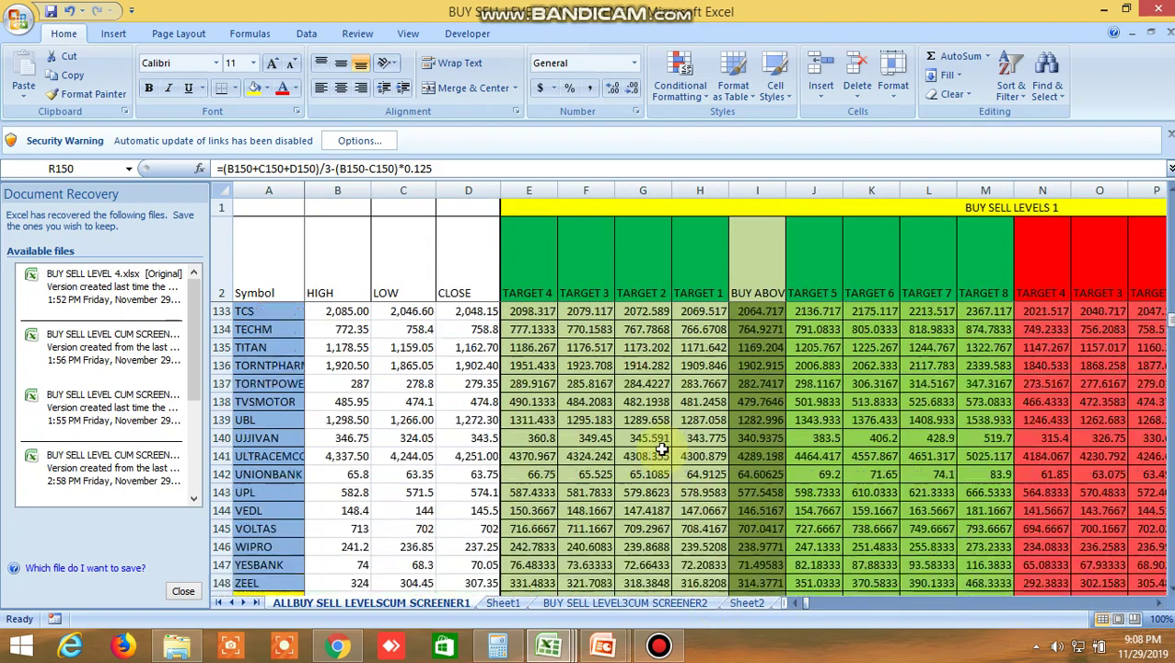
scroll(661, 450, "up", 15)
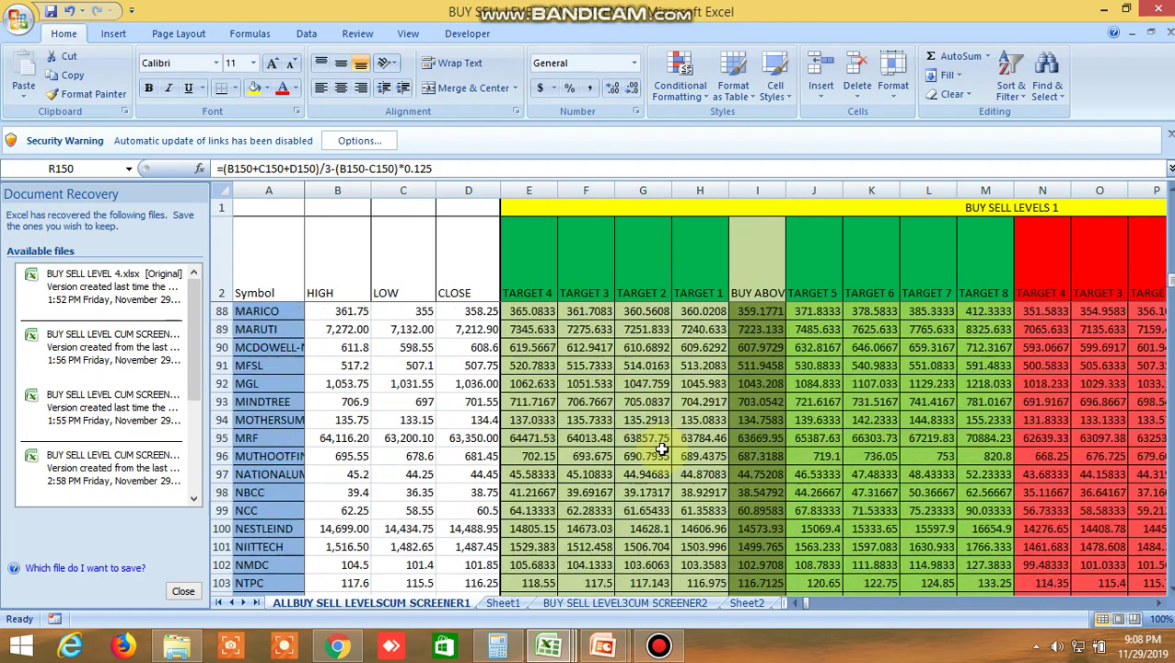
scroll(661, 449, "up", 9)
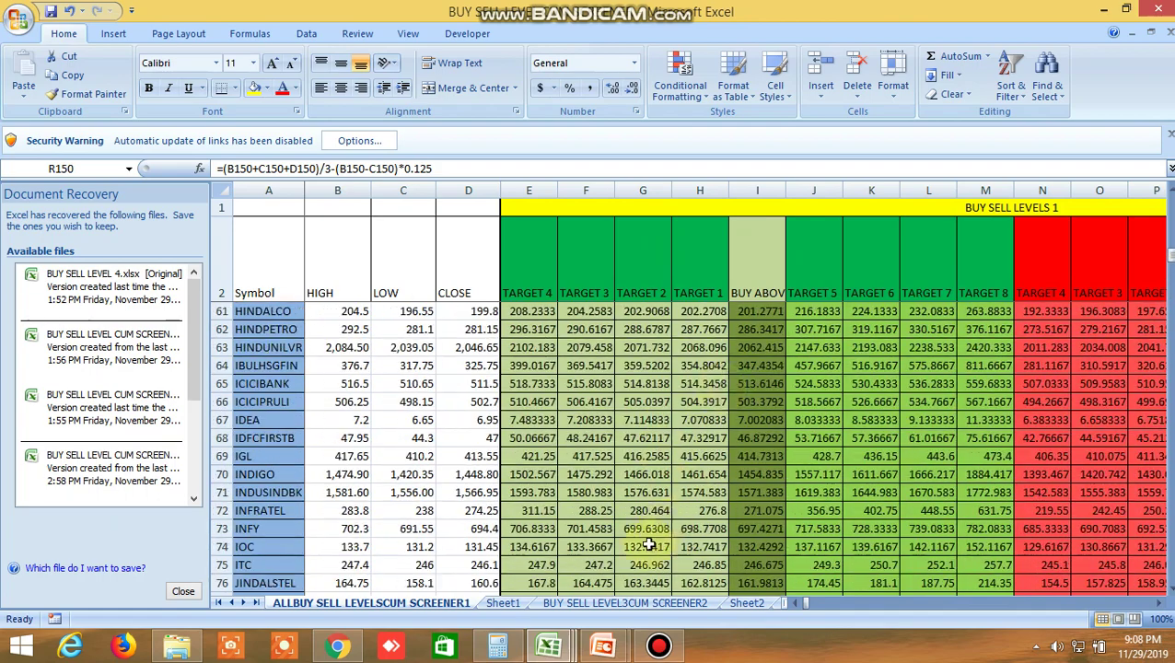
Return to the BUY SELL LEVEL 3 workbook and examine the buy-above and sell-below targets under the UPTREND heading.
left_click(549, 645)
left_click(372, 549)
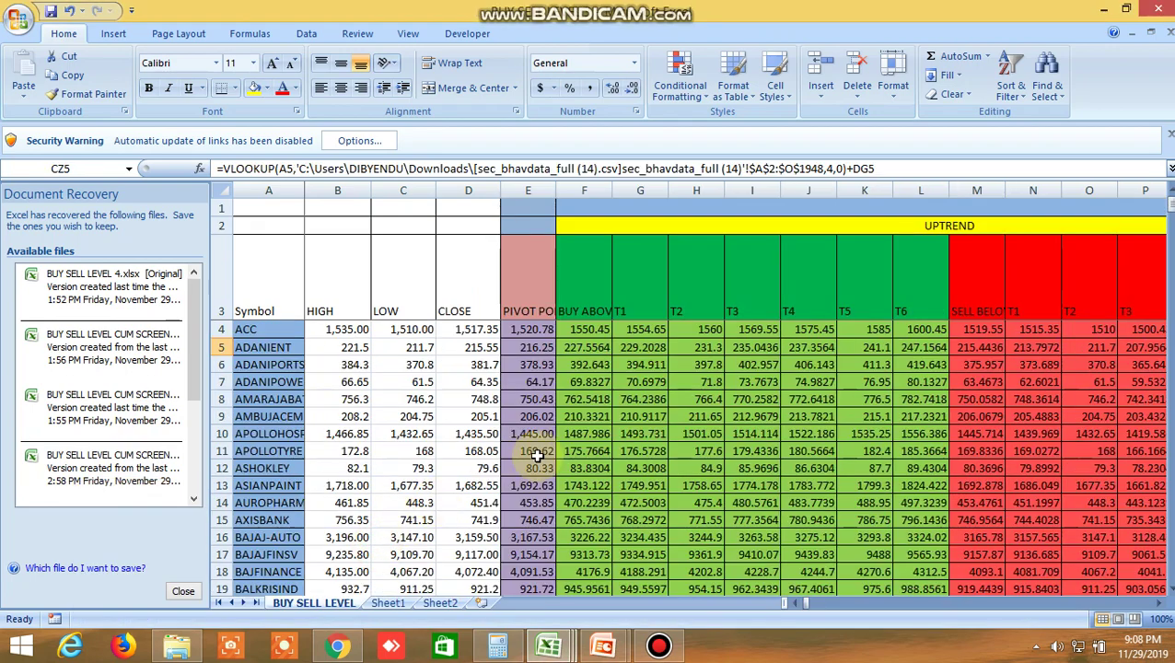
left_click(1158, 604)
left_click(1159, 605)
left_click(818, 224)
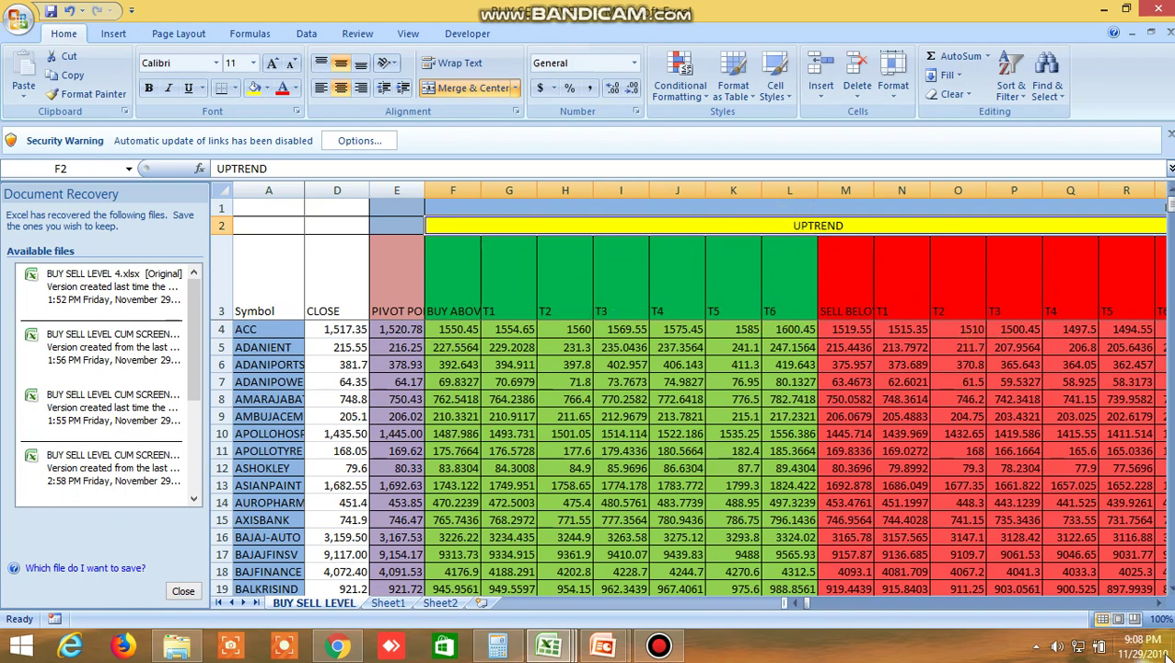
left_click(1159, 603)
left_click(1158, 603)
left_click(1159, 604)
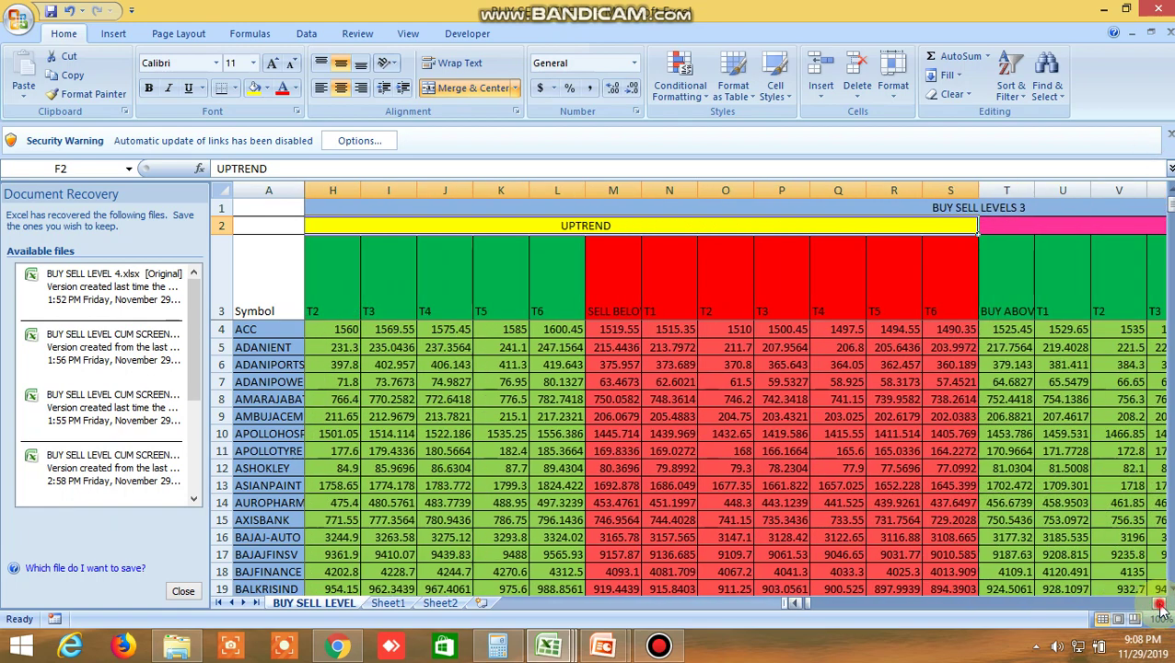
Examine the buy-above and sell-below target columns under the DOWNTREND heading.
left_click(1158, 603)
left_click(1159, 603)
left_click(1159, 603)
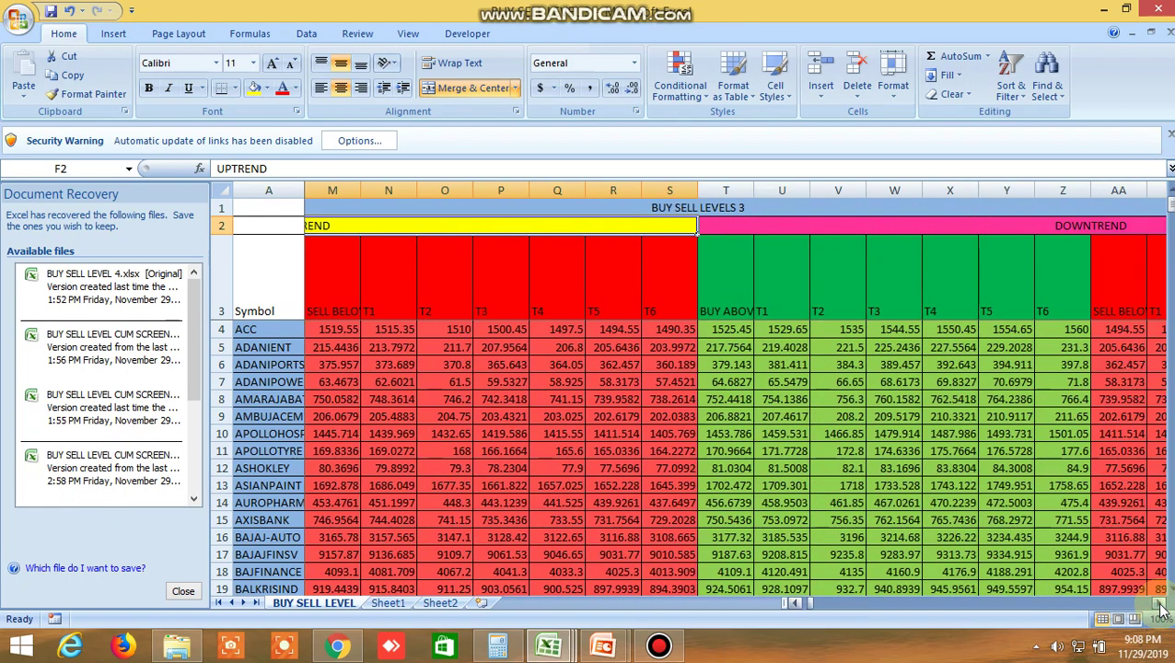
left_click(1159, 603)
left_click(1159, 603)
left_click(1158, 603)
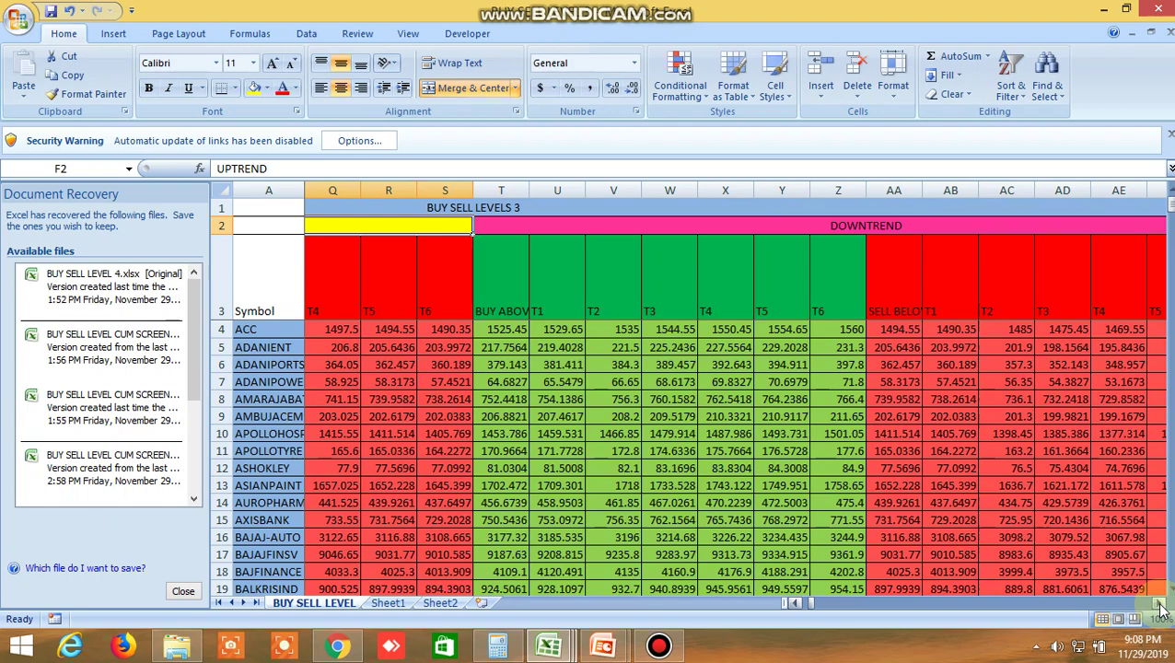
left_click(1158, 603)
left_click(1159, 603)
left_click(1159, 603)
left_click(1159, 603)
left_click(1159, 603)
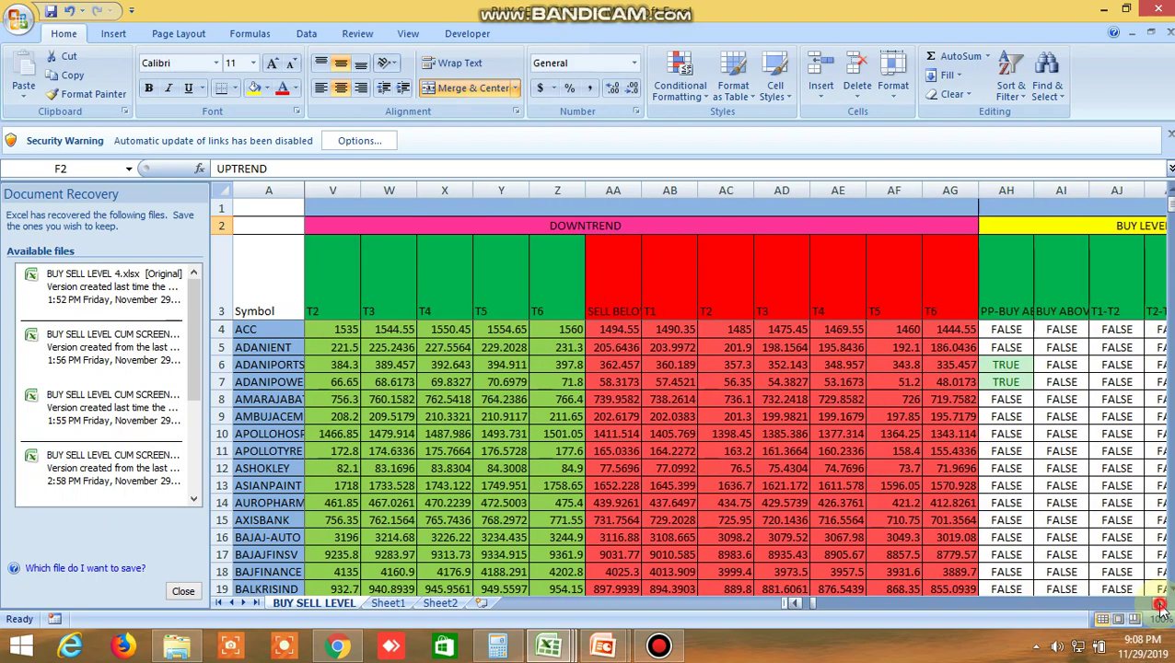
Review the LTP position flags for the uptrend and downtrend buy and sell levels.
left_click(1159, 603)
left_click(1158, 604)
left_click(1159, 603)
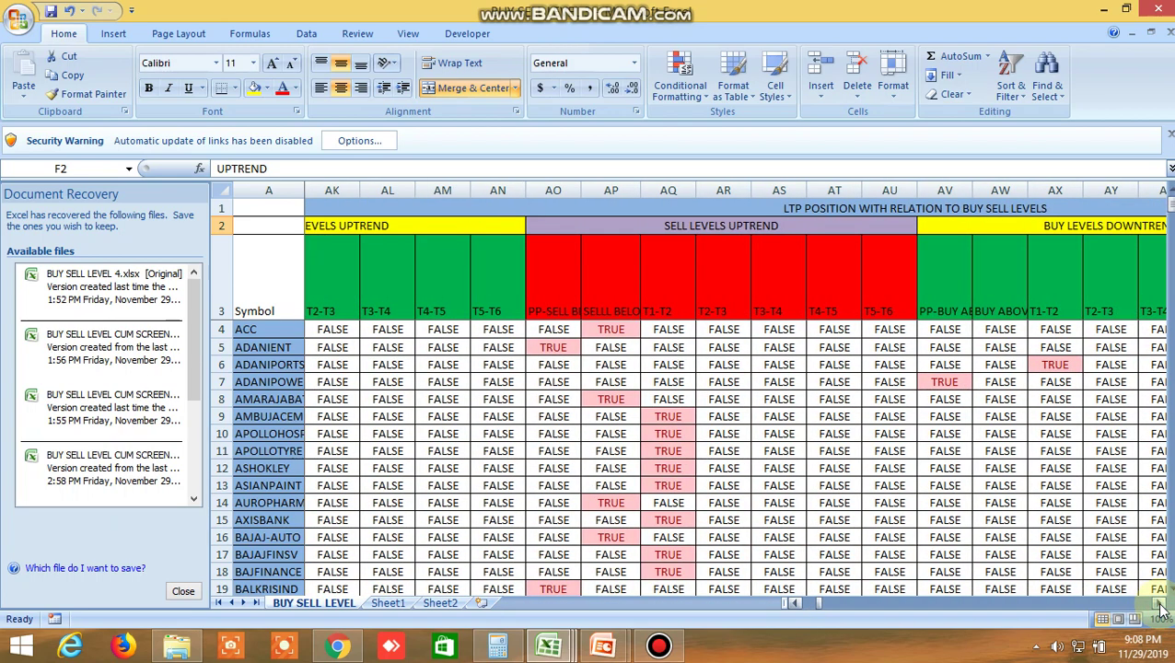
left_click(1158, 603)
left_click(1159, 603)
left_click(1159, 604)
left_click(1159, 603)
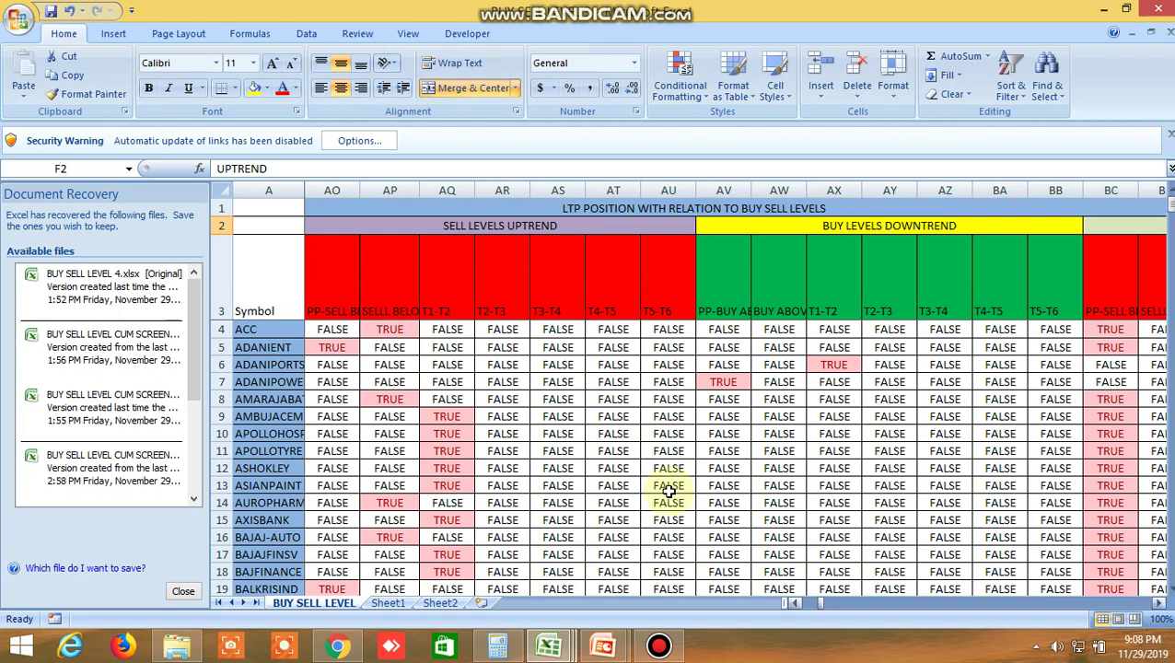
Review the LTP close-to-entry-level flags, the 5-34 MA cross signals and the numbered daily price columns.
left_click(1159, 603)
left_click(1159, 603)
left_click(1159, 604)
left_click(1159, 603)
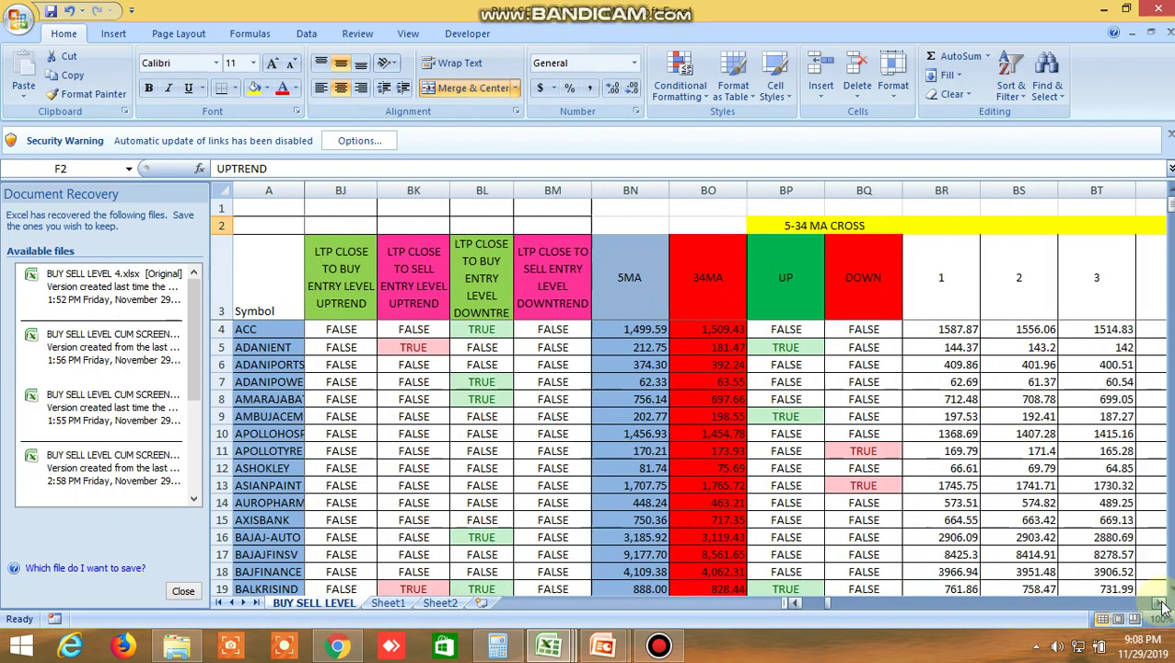
left_click(1158, 603)
left_click(1158, 603)
left_click(1159, 604)
left_click(1158, 603)
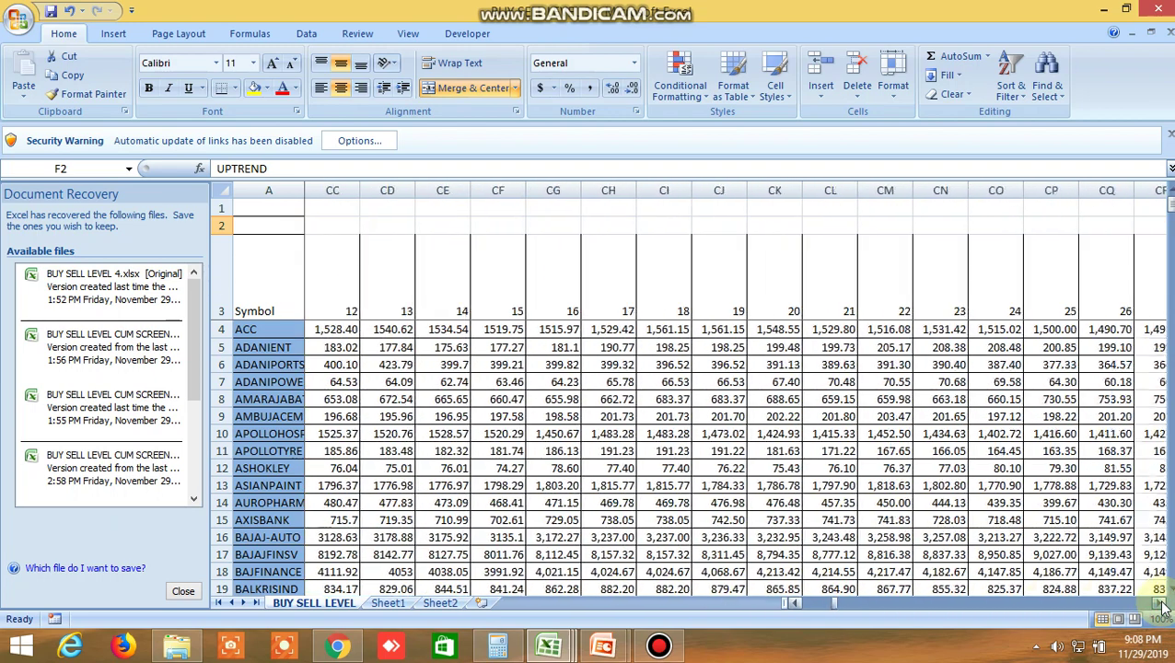
Examine the HLCC/4 column with its previous-close comparison and LTP up and down columns.
left_click(1159, 603)
left_click(1159, 603)
left_click(1158, 604)
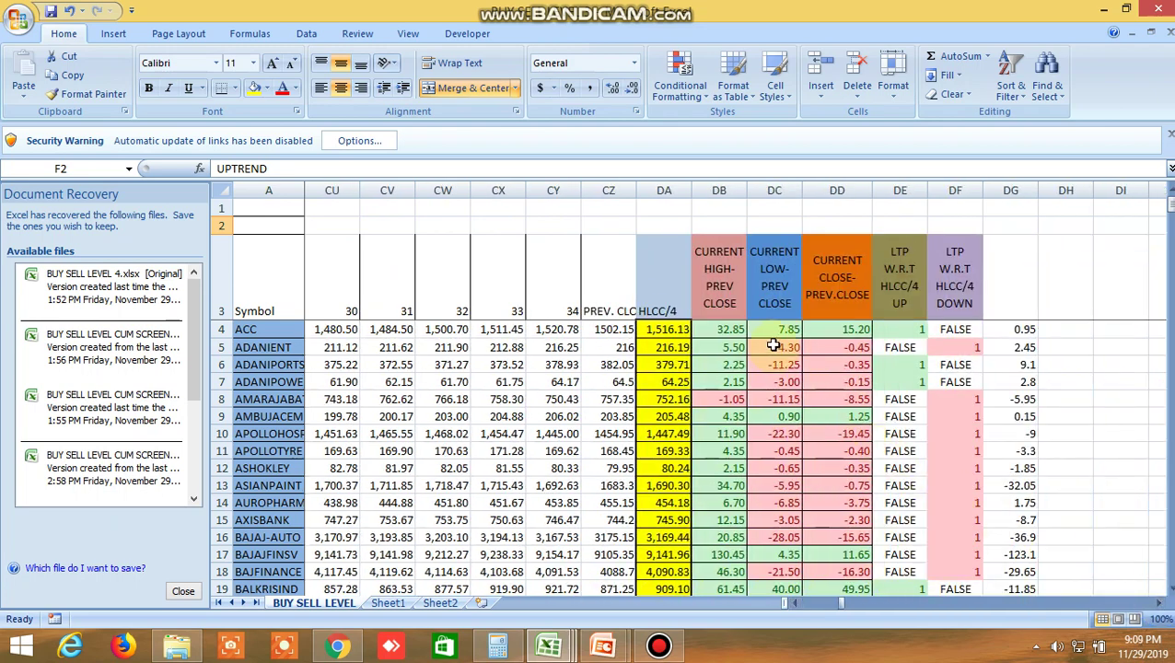
scroll(944, 433, "down", 3)
scroll(944, 432, "up", 3)
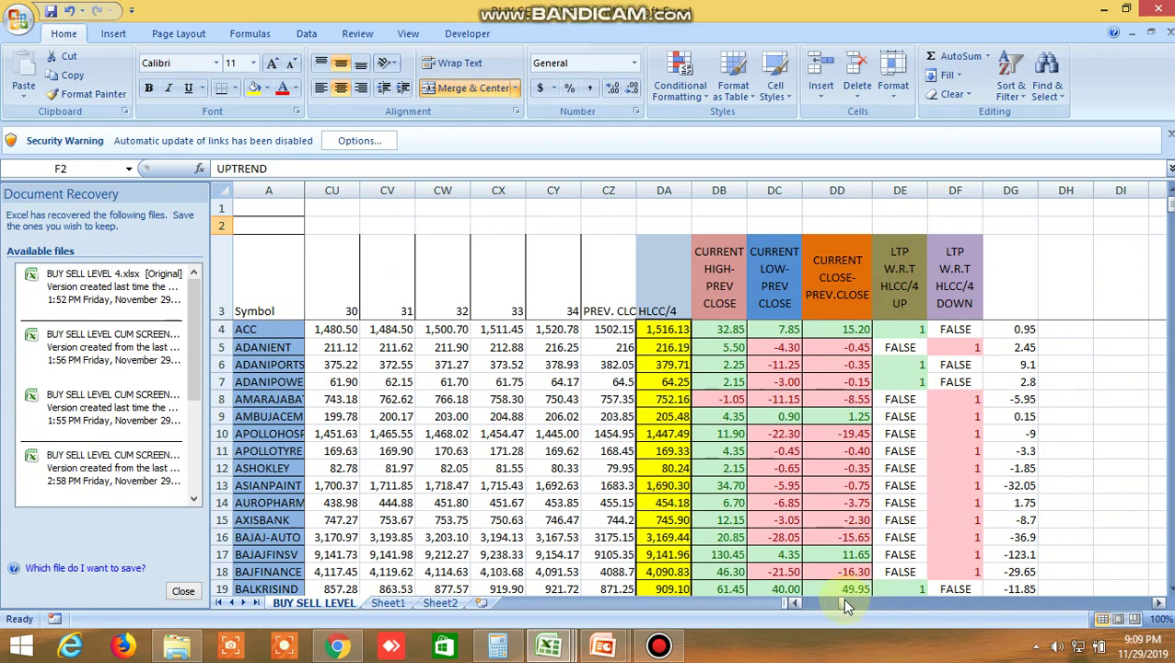
Return to the starting columns of BUY SELL LEVEL 3 and recheck the uptrend and downtrend levels.
left_click_drag(844, 604, 806, 602)
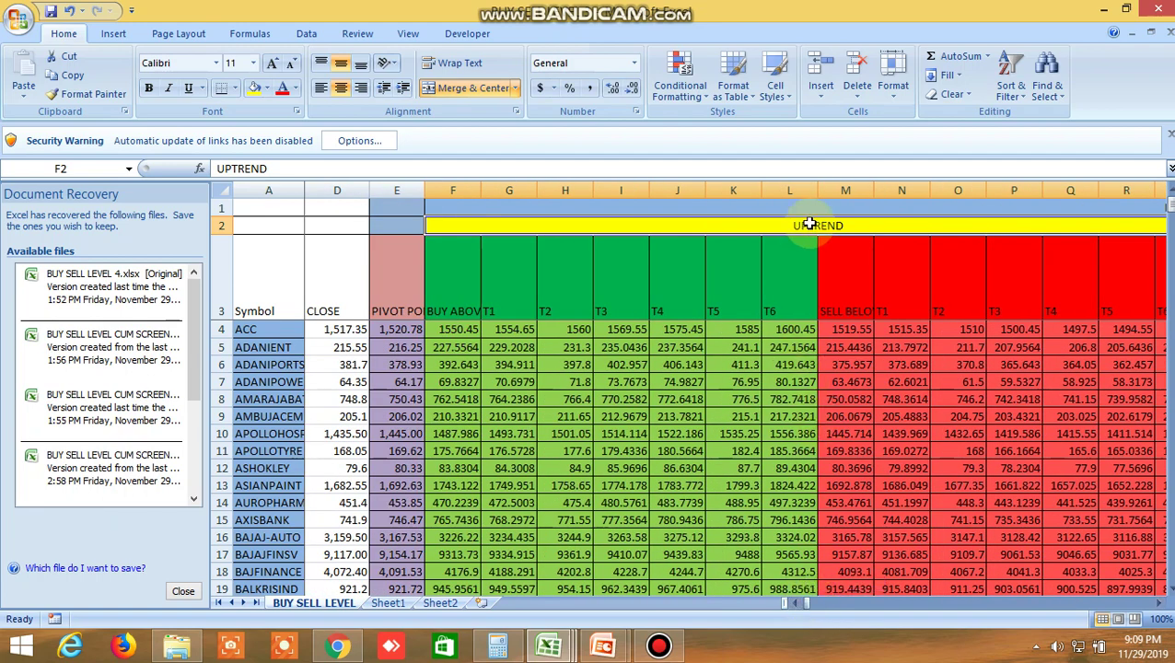
left_click(1160, 604)
left_click(1160, 603)
left_click(1160, 603)
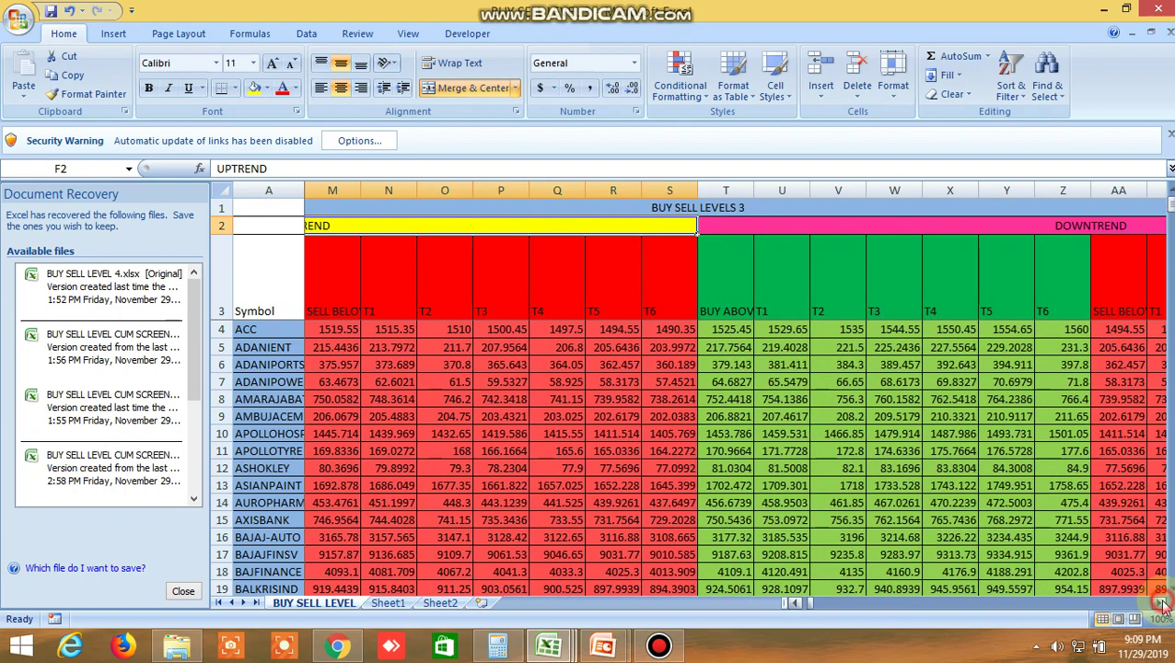
Switch to the BUY SELL LEVEL CUM SCREENER workbook and check its BUY ABOVE, TARGET 4 and Sell below columns.
mouse_move(550, 645)
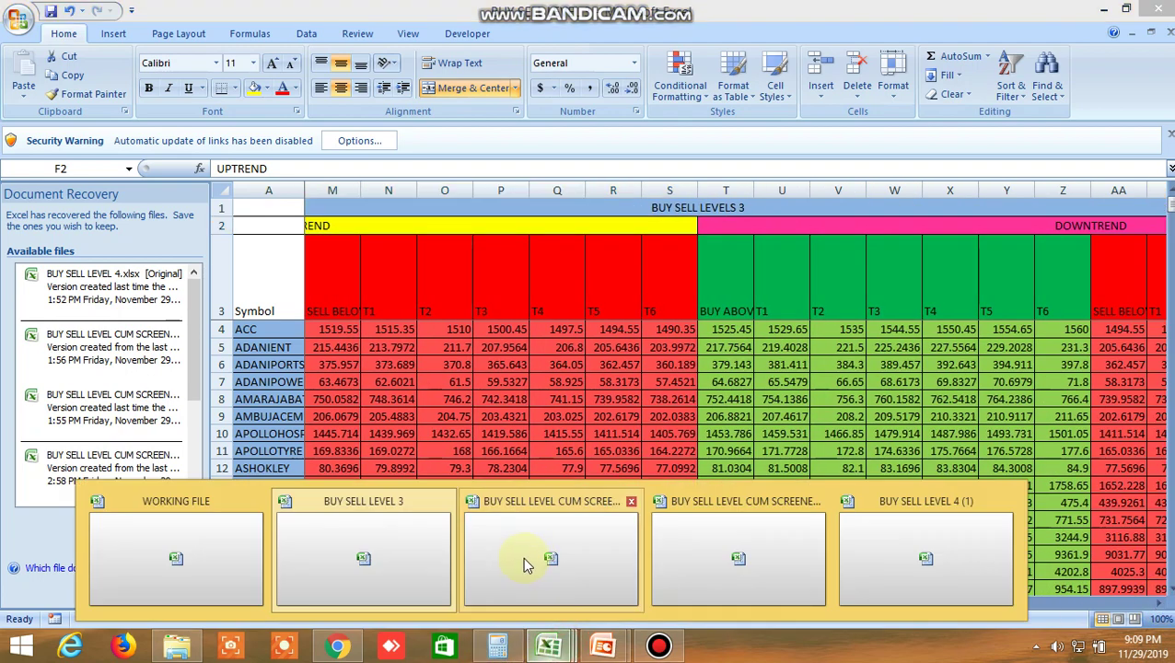
left_click(575, 545)
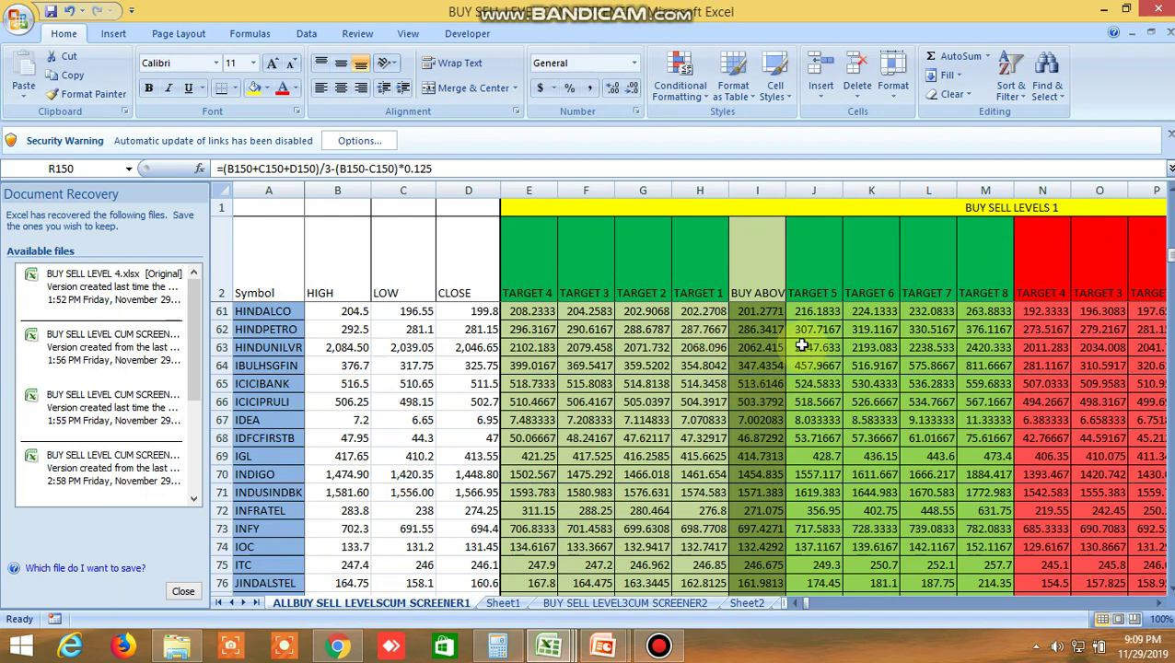
left_click(754, 265)
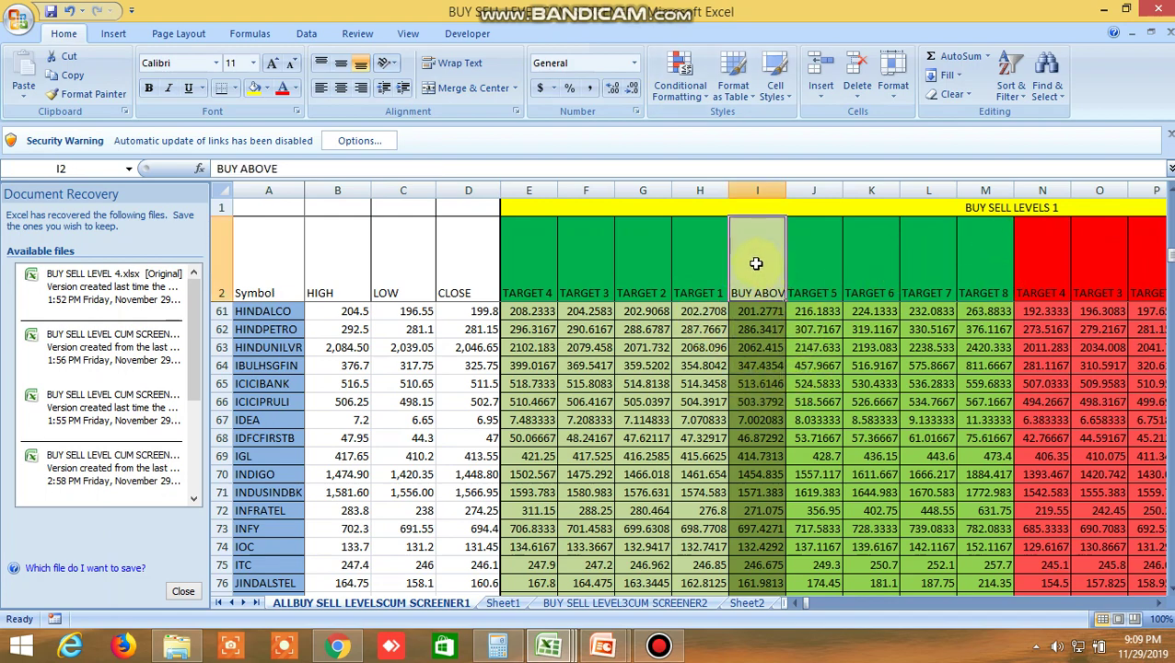
left_click(1050, 259)
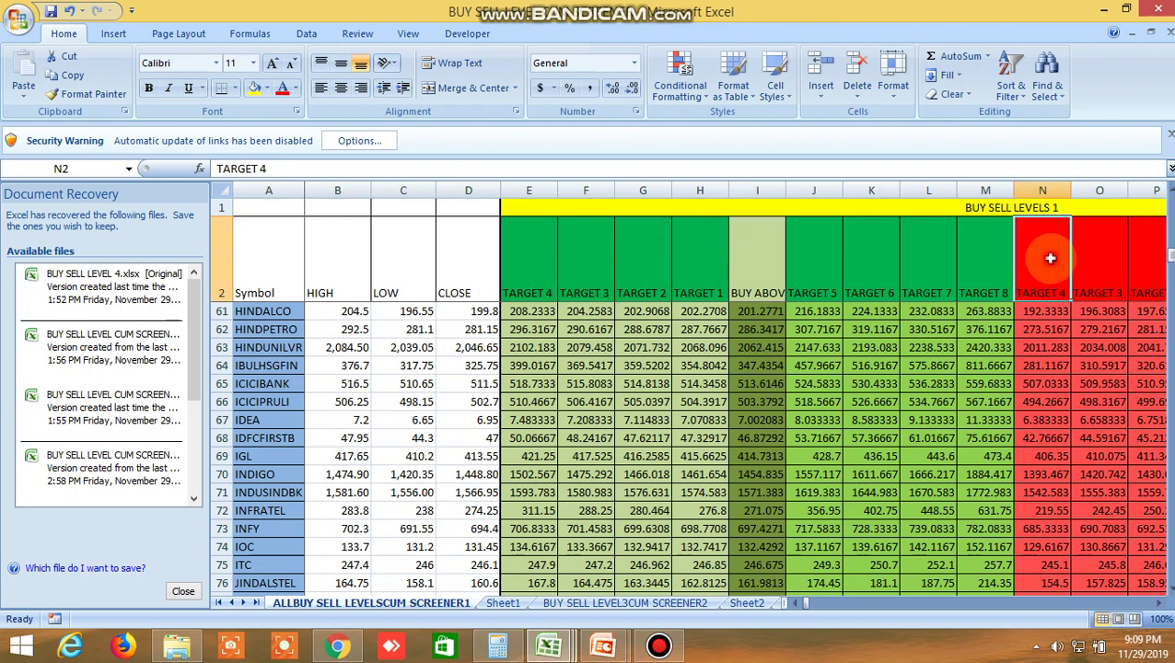
left_click(1158, 603)
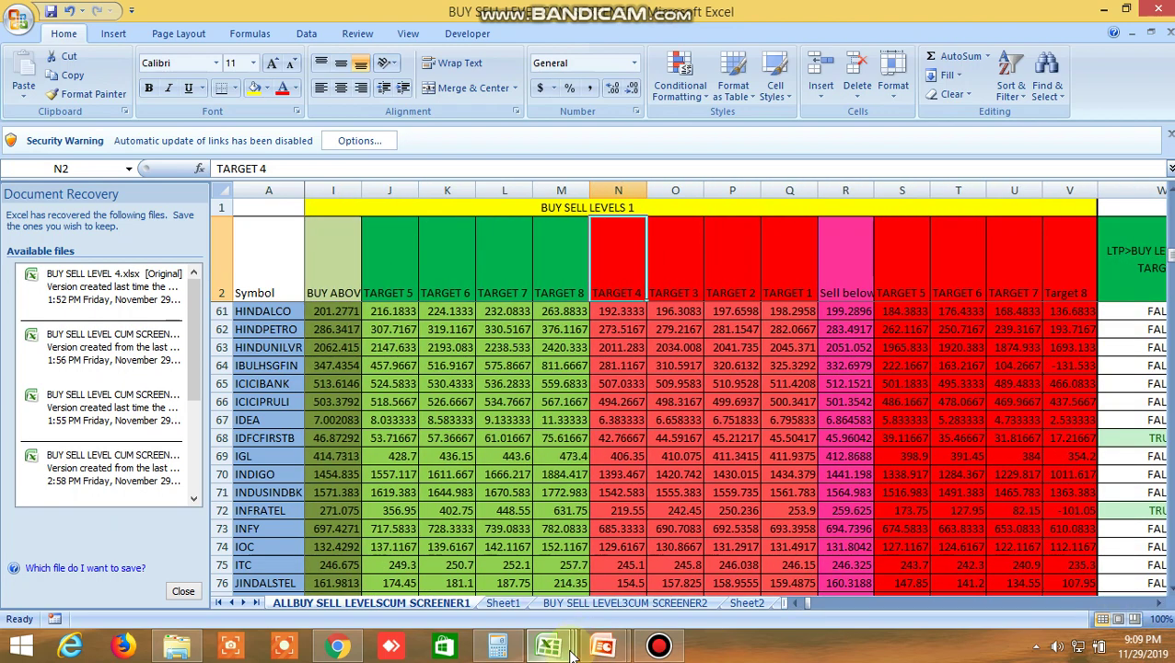
Switch to the other BUY SELL LEVEL CUM SCREENER workbook and review its LEVELS MATCHED PROFIT MADE columns up to the first stock.
mouse_move(571, 652)
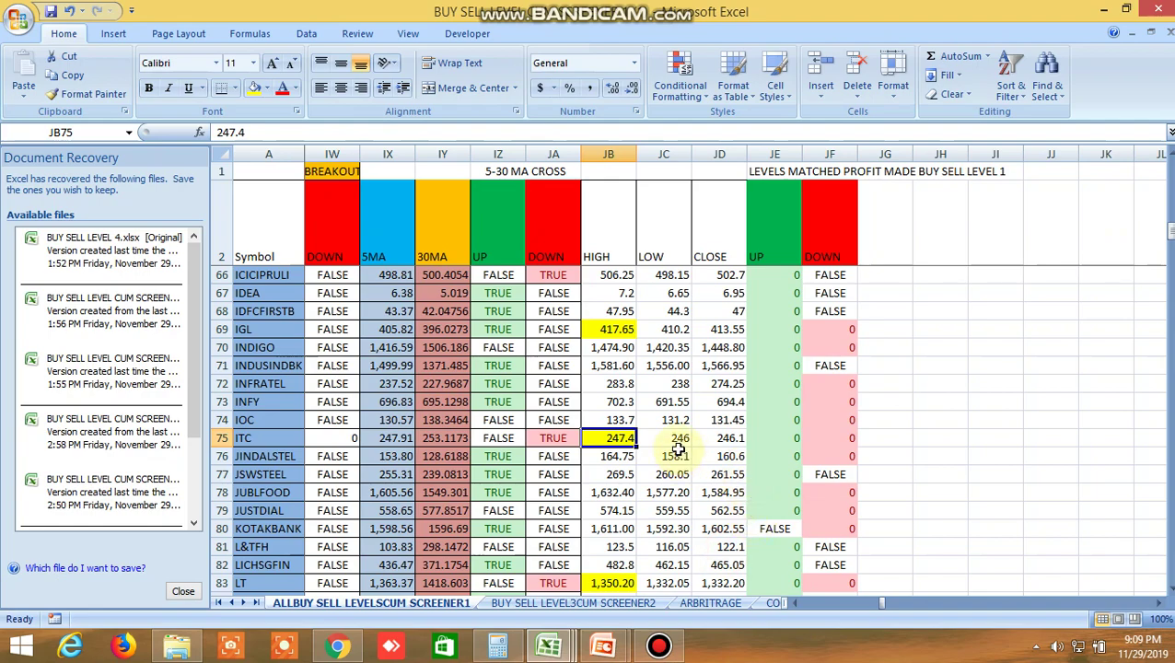
scroll(678, 449, "up", 10)
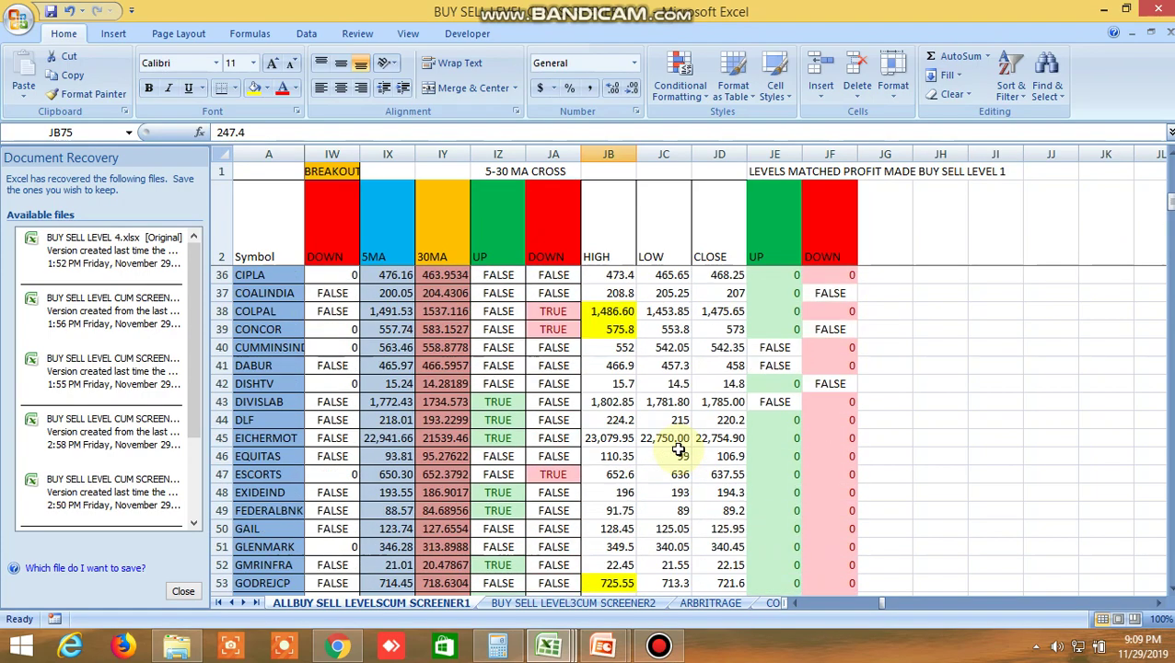
scroll(678, 448, "up", 11)
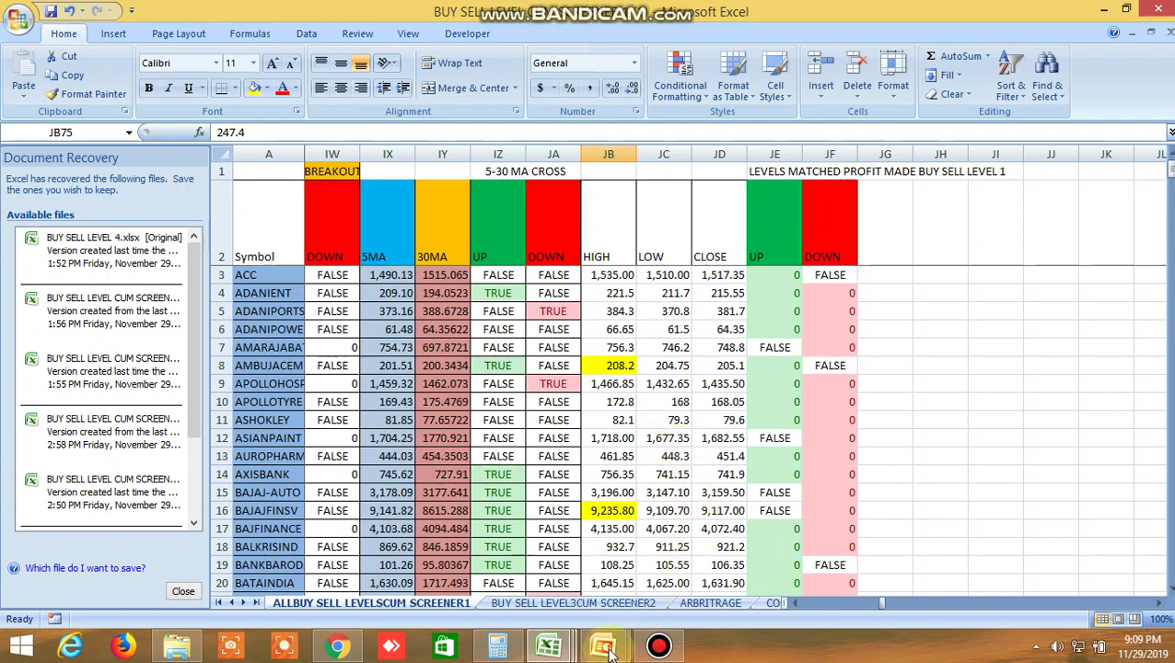
Switch to the BUY SELL LEVEL 4 (1) workbook and review its LEVELS MATCHED PROFIT MADE columns from the commodities up to ACC.
left_click(549, 644)
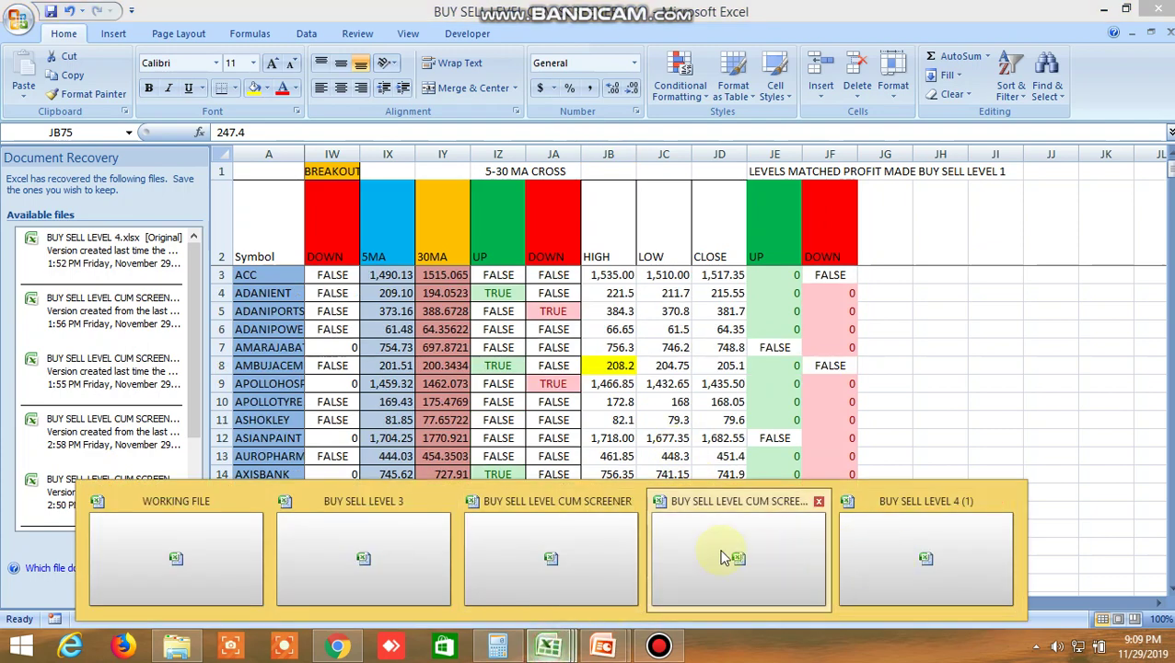
left_click(923, 551)
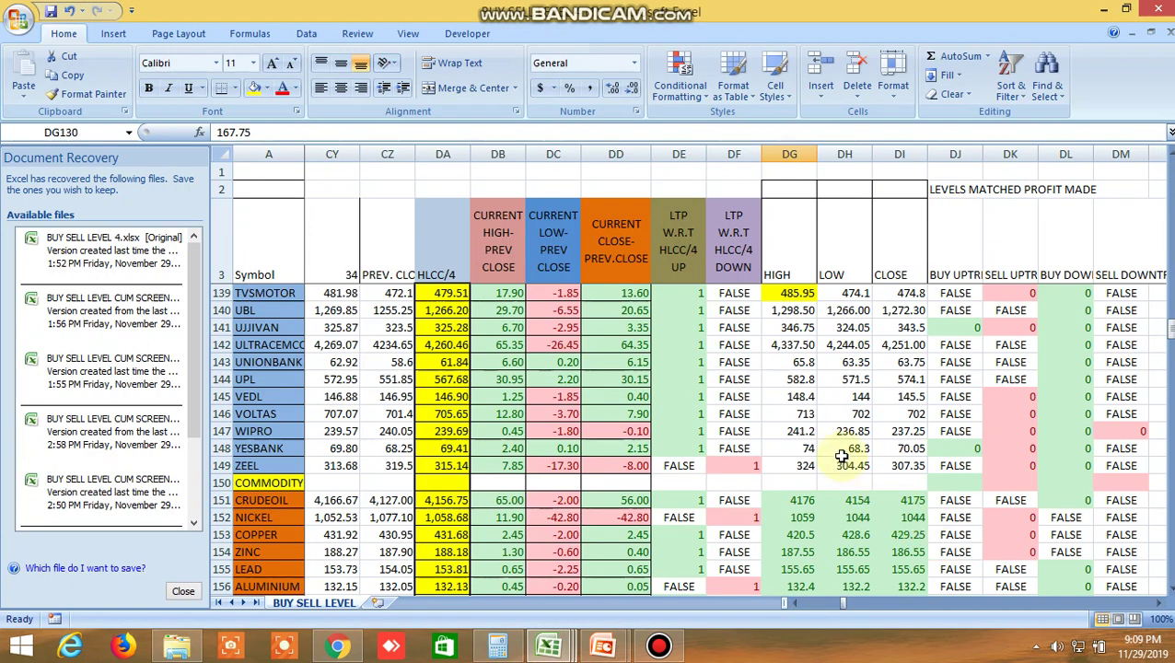
scroll(856, 432, "up", 3)
scroll(857, 431, "up", 20)
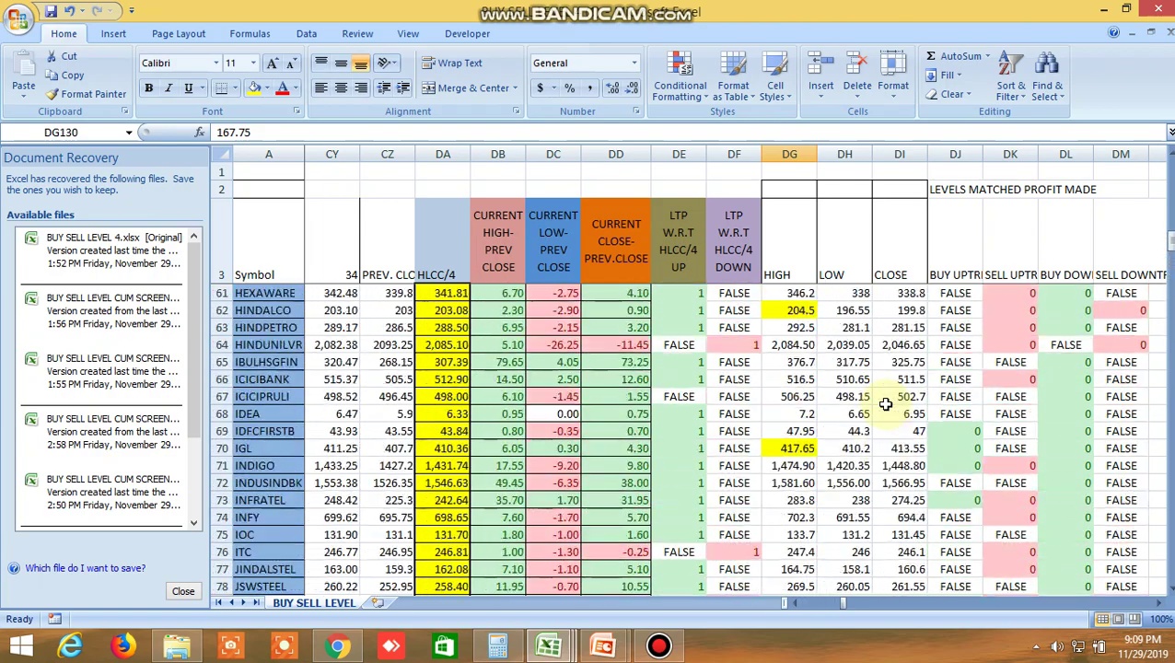
scroll(885, 405, "up", 8)
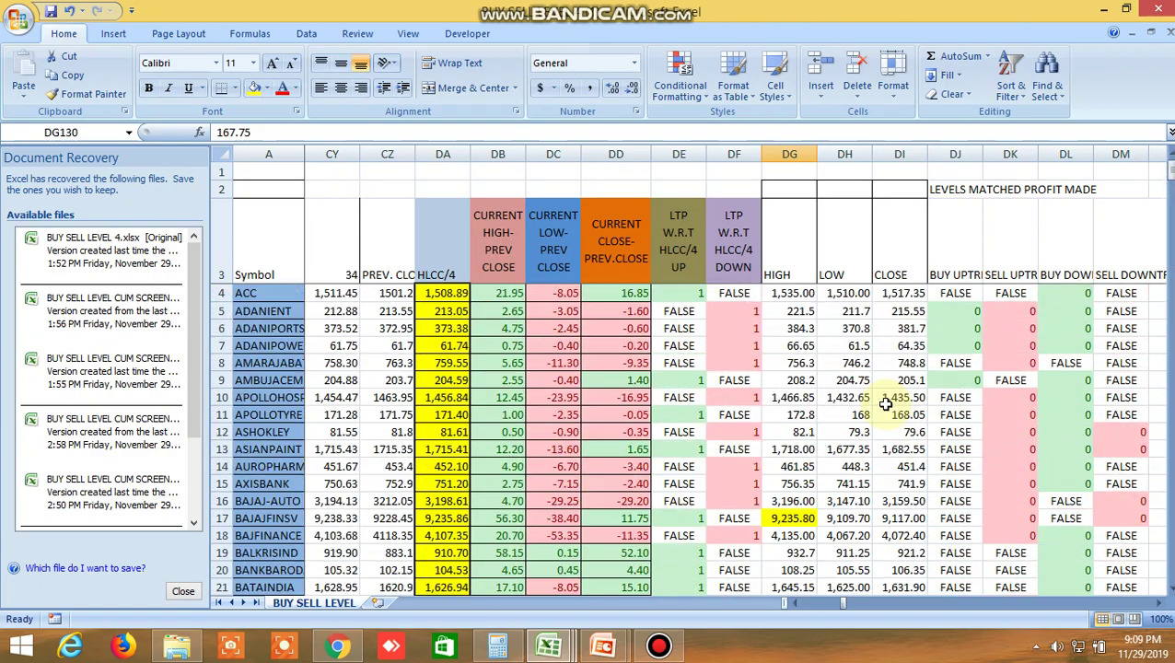
Check the BAJAJFINSV high in DG17 and return to the stock's uptrend buy and sell levels.
scroll(864, 416, "down", 2)
left_click(804, 417)
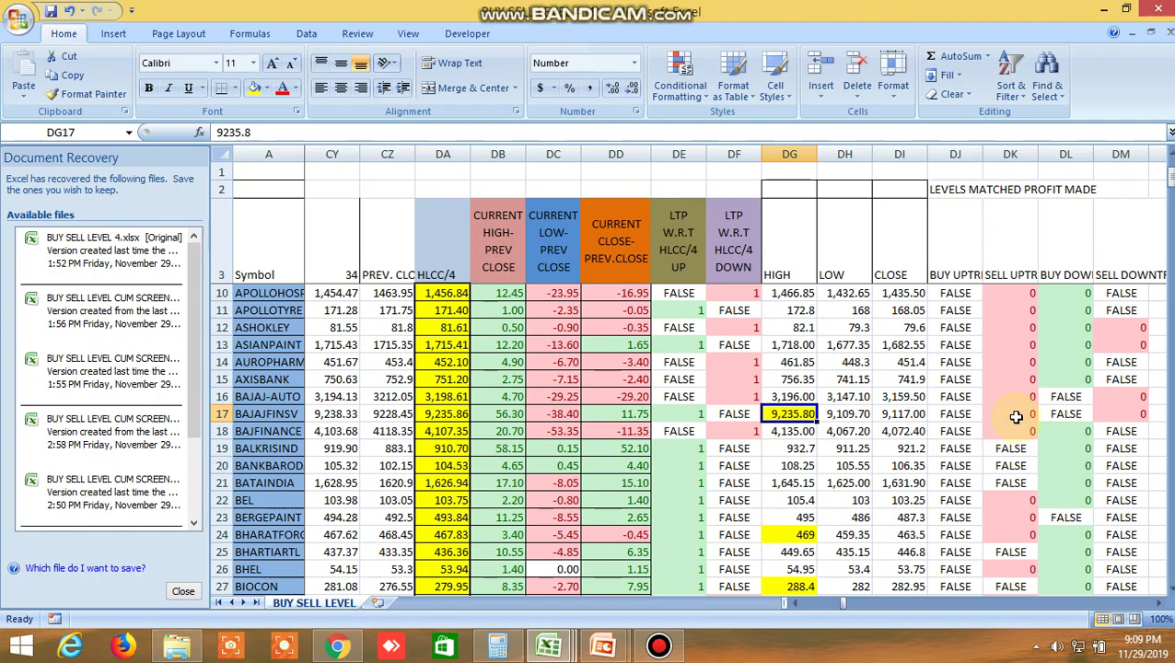
left_click_drag(838, 598, 784, 599)
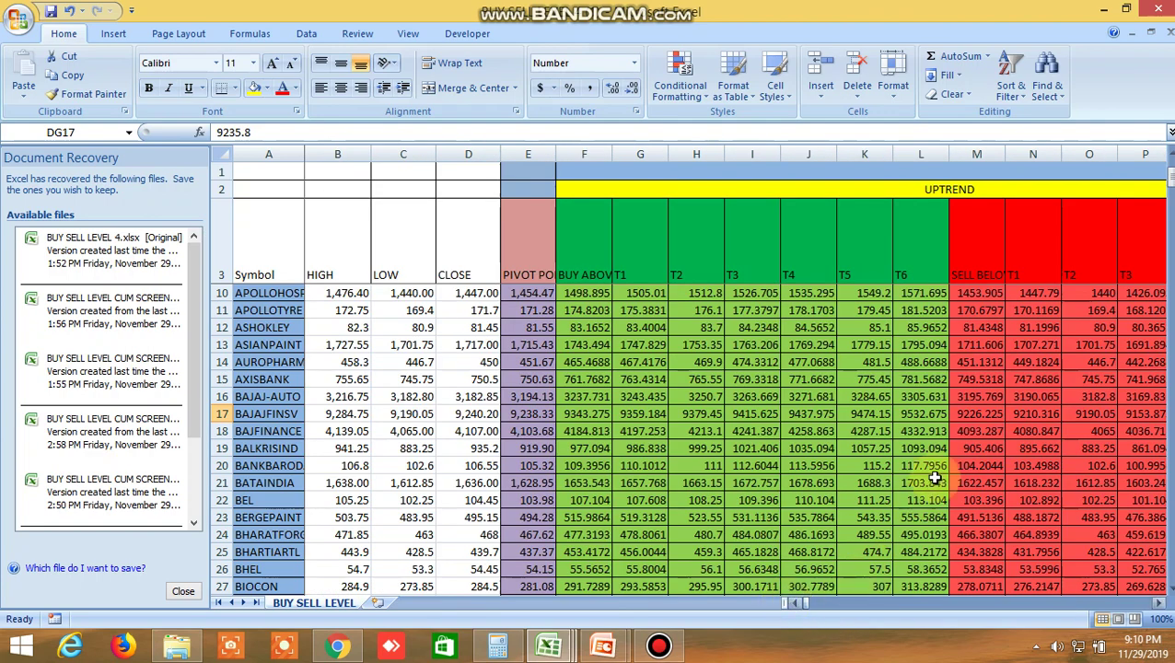
Check BAJAJFINSV's uptrend SELL BELOW level in M17 and its low in DH17.
left_click(976, 414)
left_click(1159, 603)
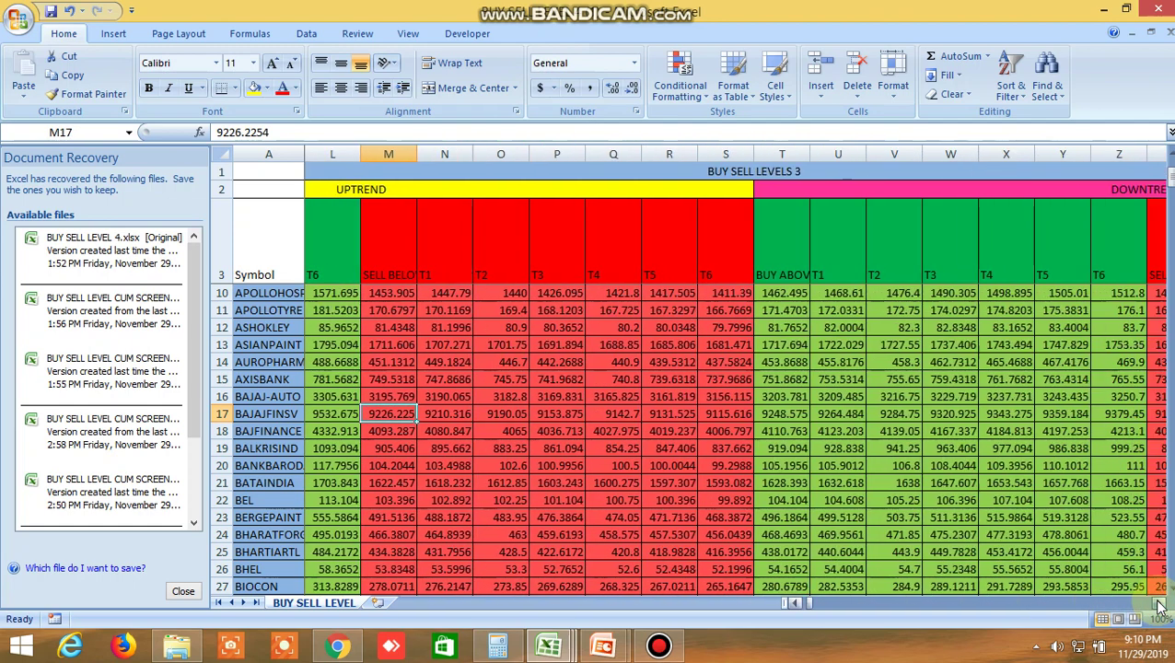
left_click_drag(1159, 604, 1160, 606)
left_click(683, 417)
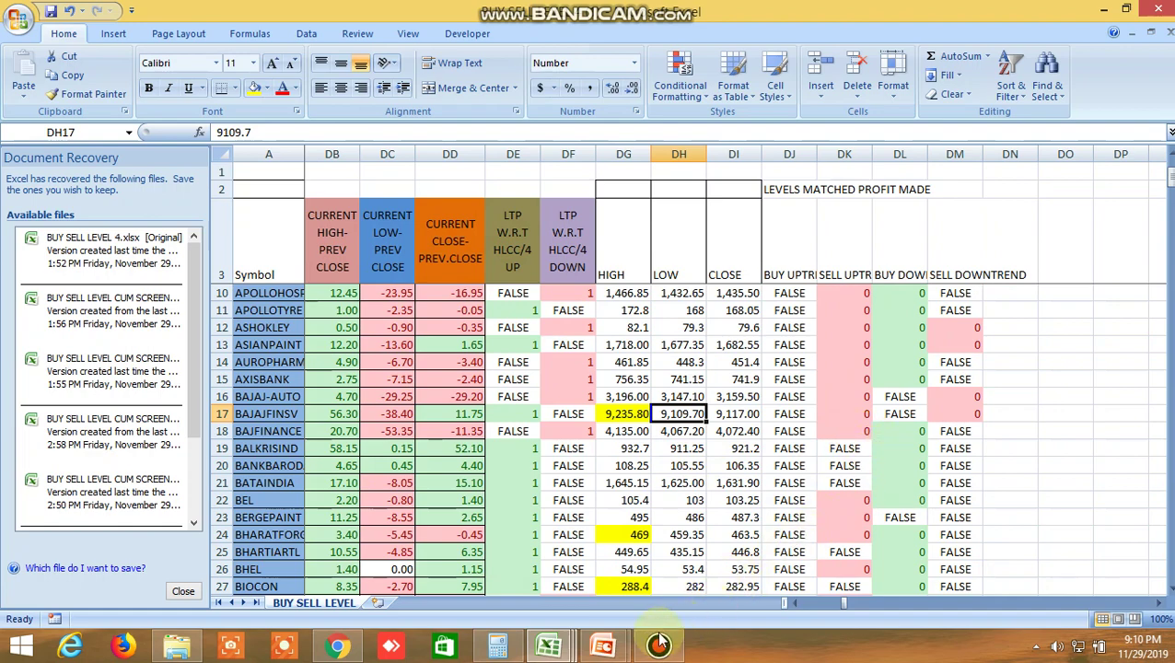
Switch to the second BUY SELL LEVEL CUM SCREENER workbook, look through its matched-profit columns and check the BAJAJFINSV high in JB16.
mouse_move(549, 646)
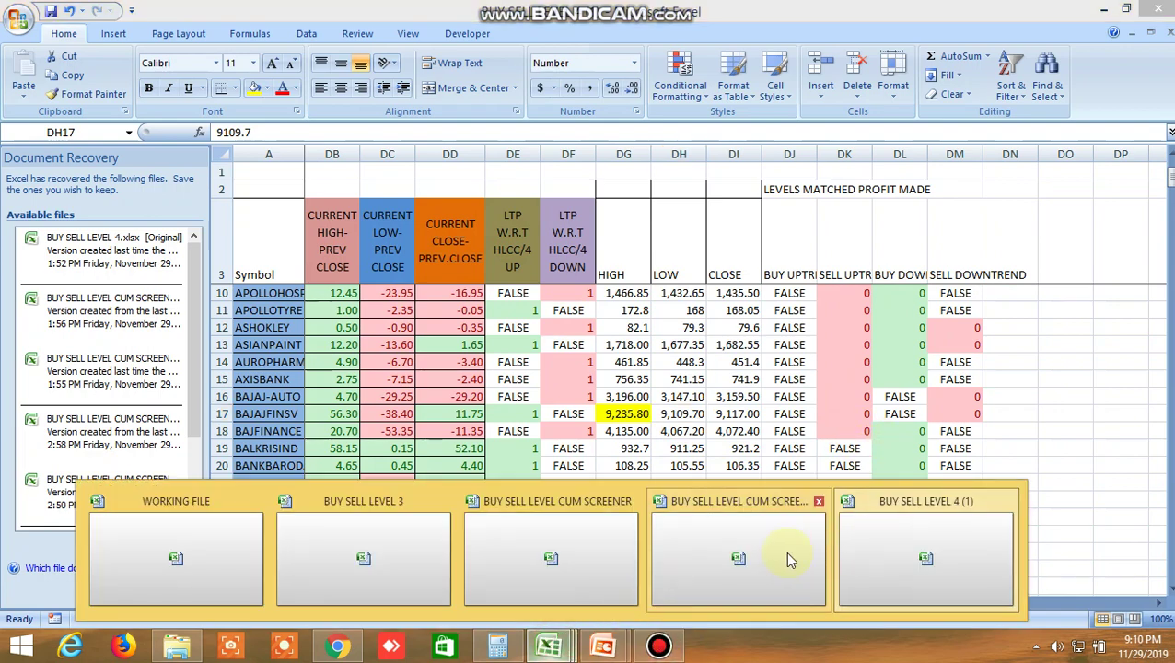
left_click(758, 562)
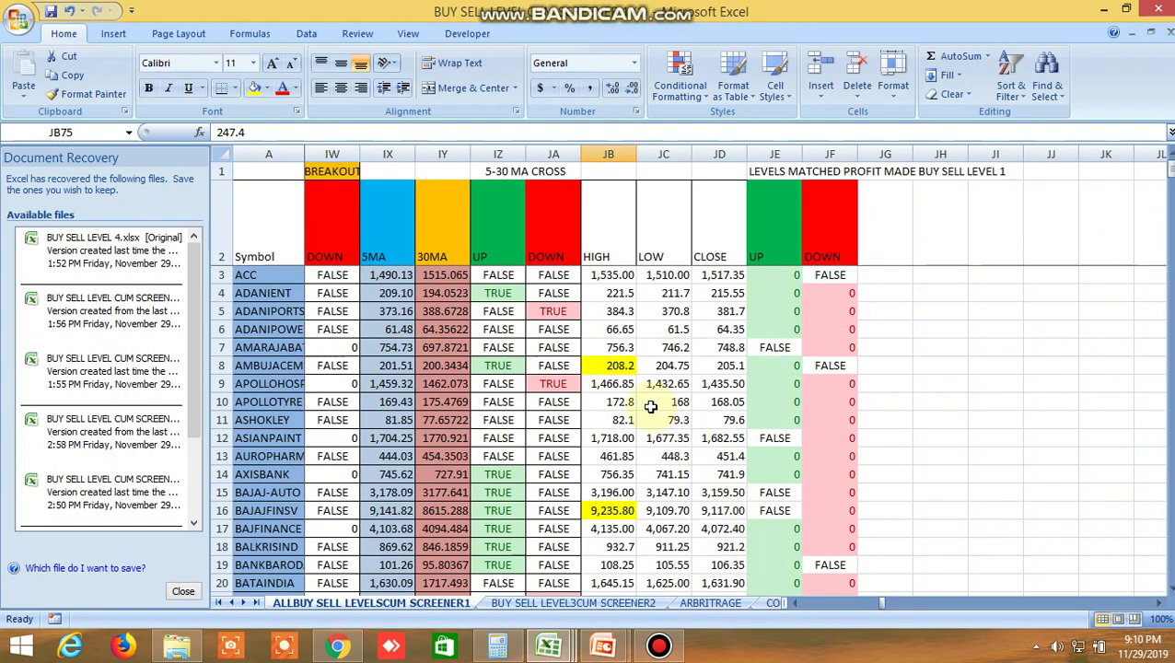
scroll(651, 406, "down", 11)
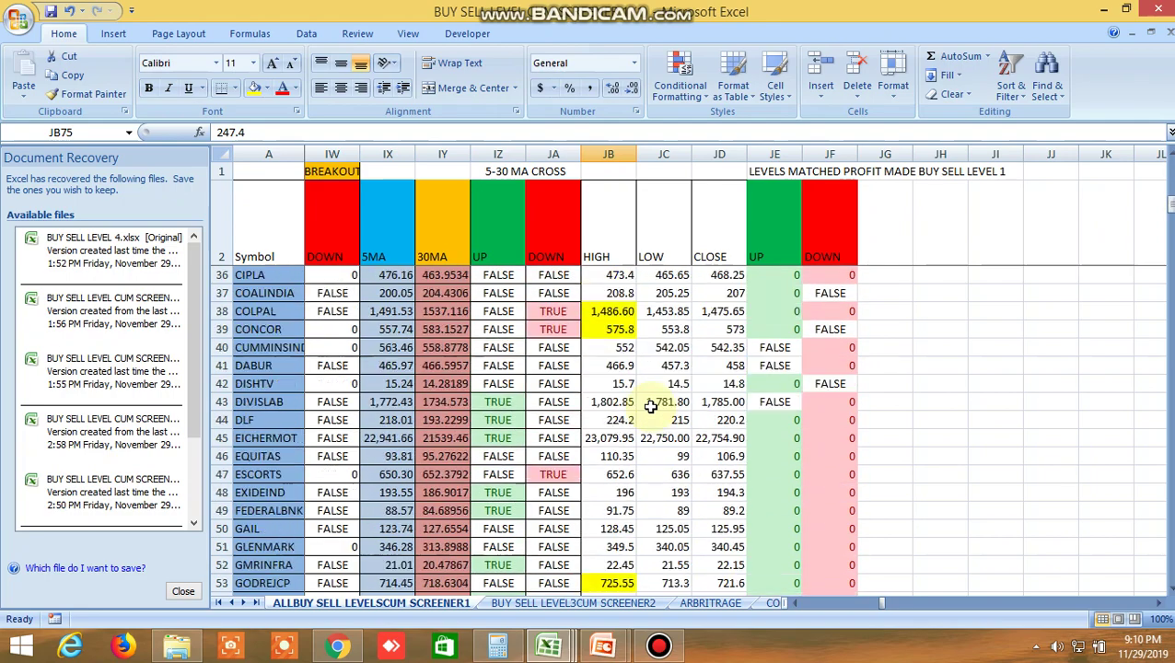
scroll(650, 406, "up", 11)
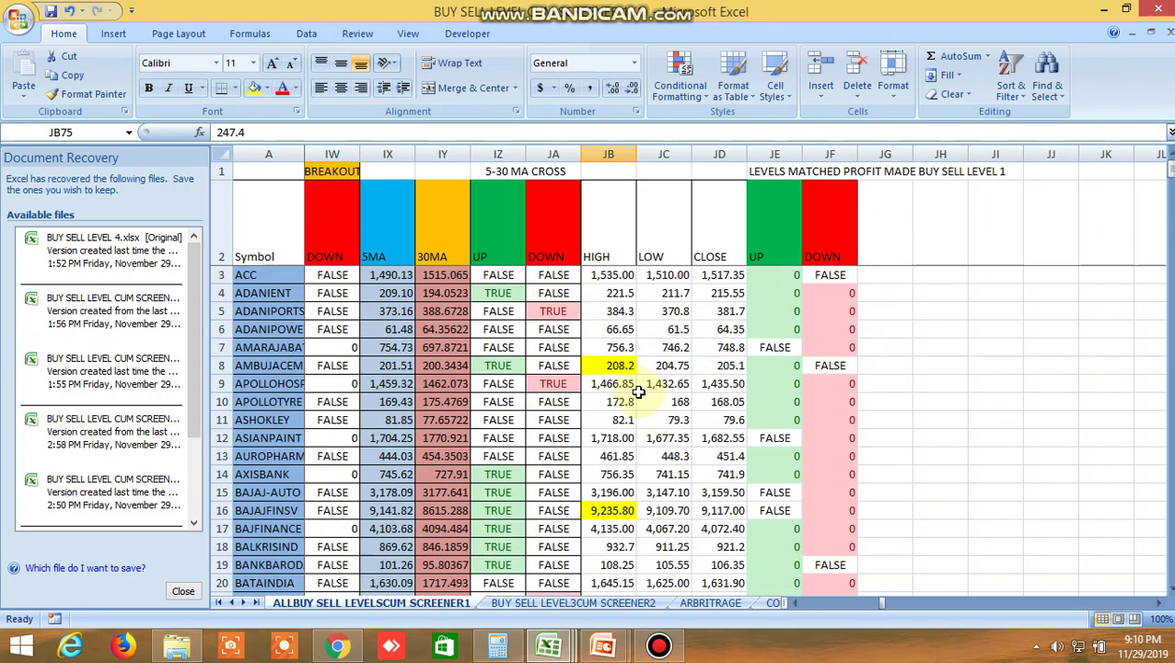
scroll(638, 392, "down", 1)
left_click(621, 458)
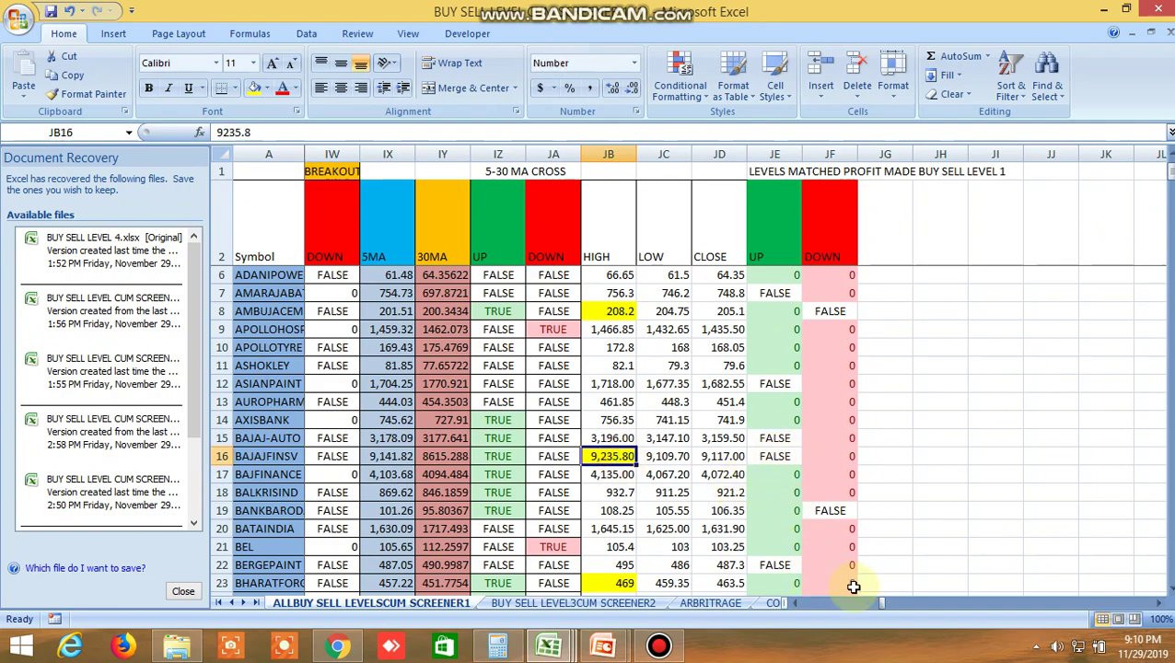
Check BAJAJFINSV's Sell below and BUY ABOVE levels under BUY SELL LEVELS 1, and return to the HIGH, LOW and CLOSE columns.
left_click_drag(879, 599, 804, 600)
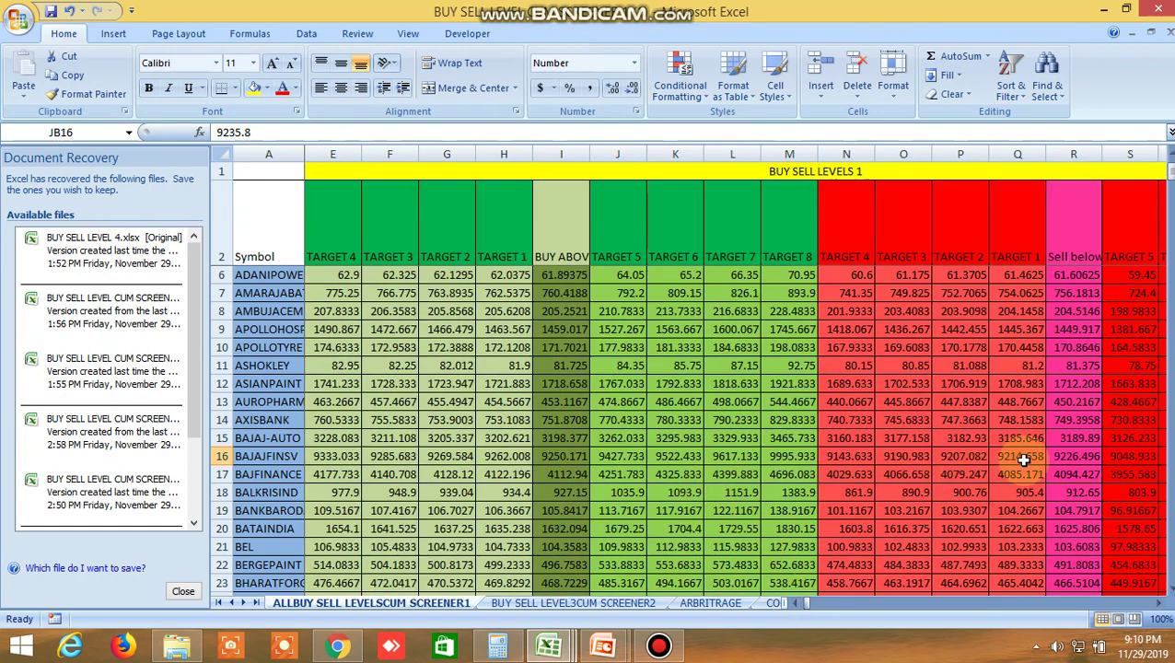
left_click(1071, 458)
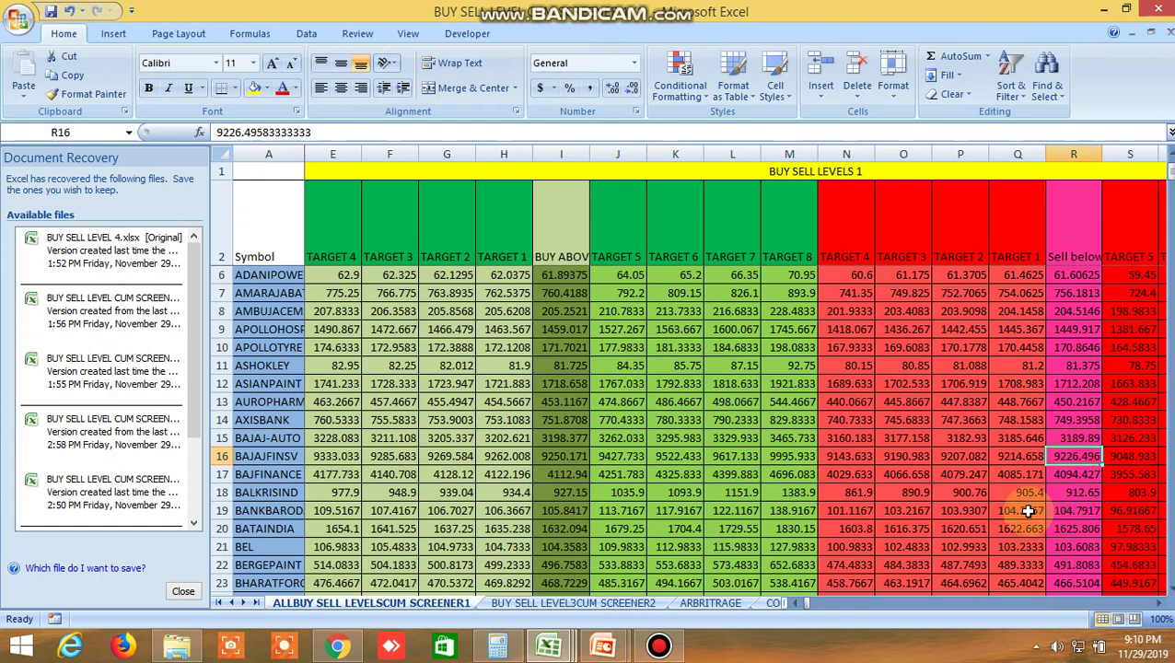
left_click(564, 458)
mouse_move(571, 630)
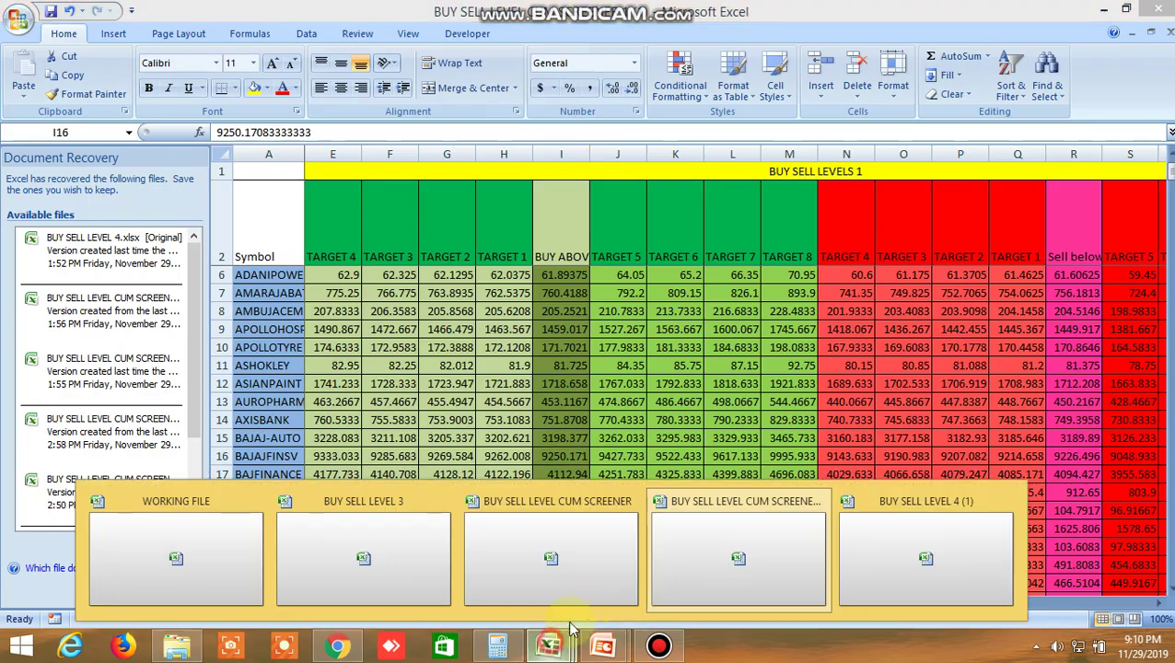
left_click(743, 552)
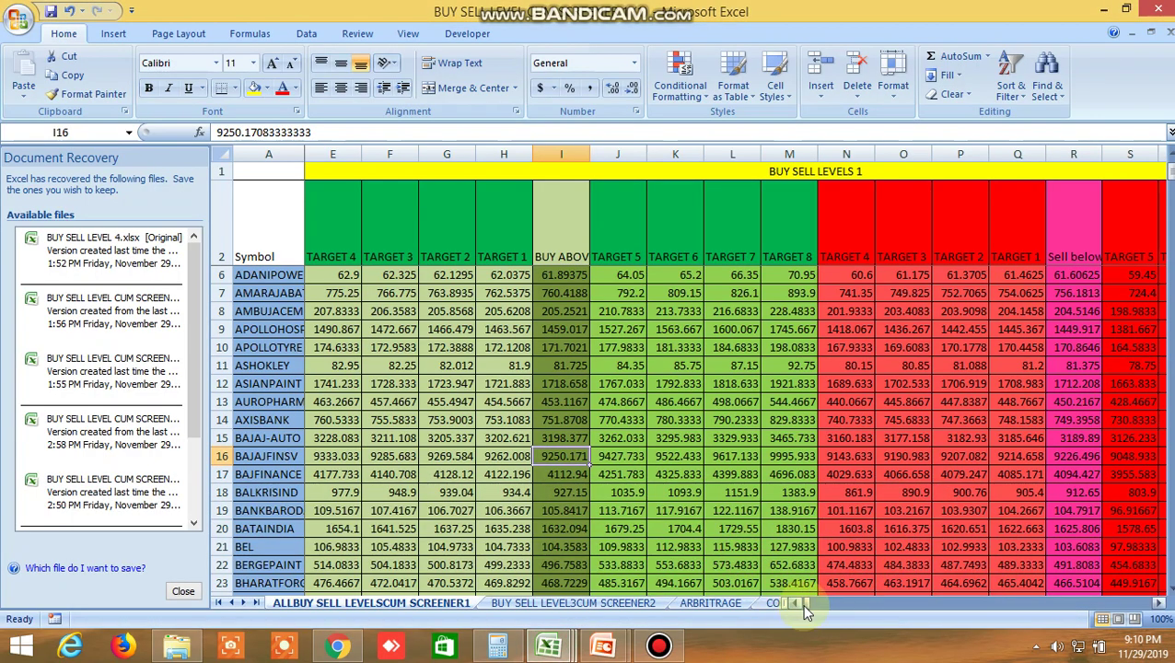
left_click_drag(805, 606, 879, 596)
scroll(964, 496, "down", 3)
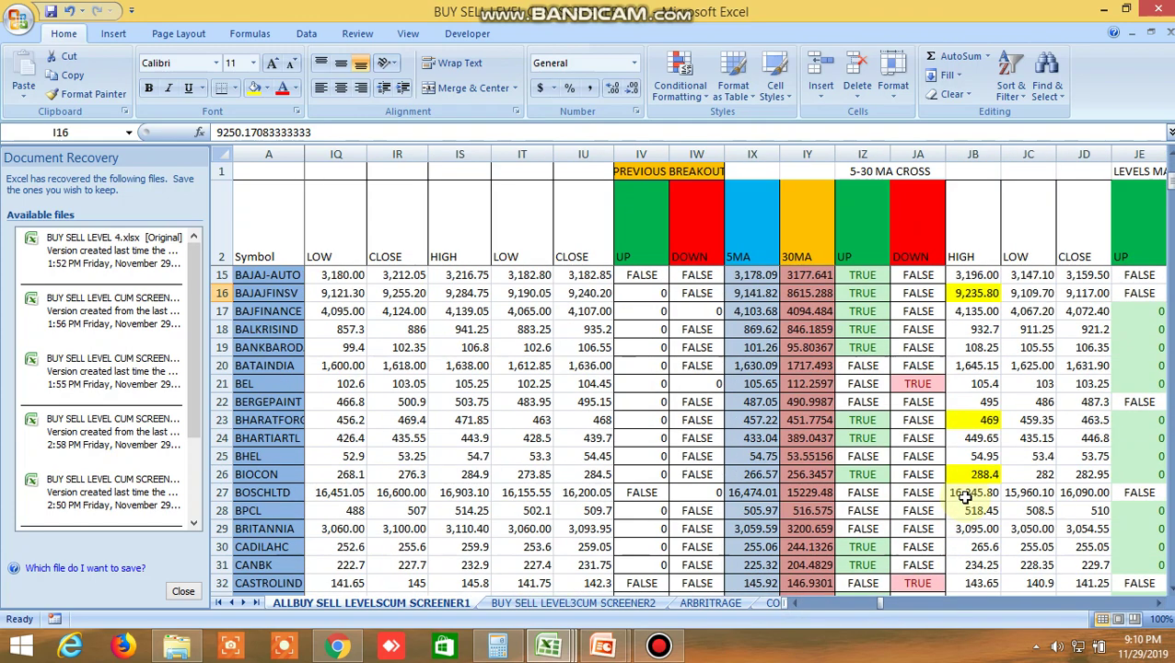
Switch to Chrome and load web.whatsapp.com in place of the NSE option chain page.
left_click(337, 647)
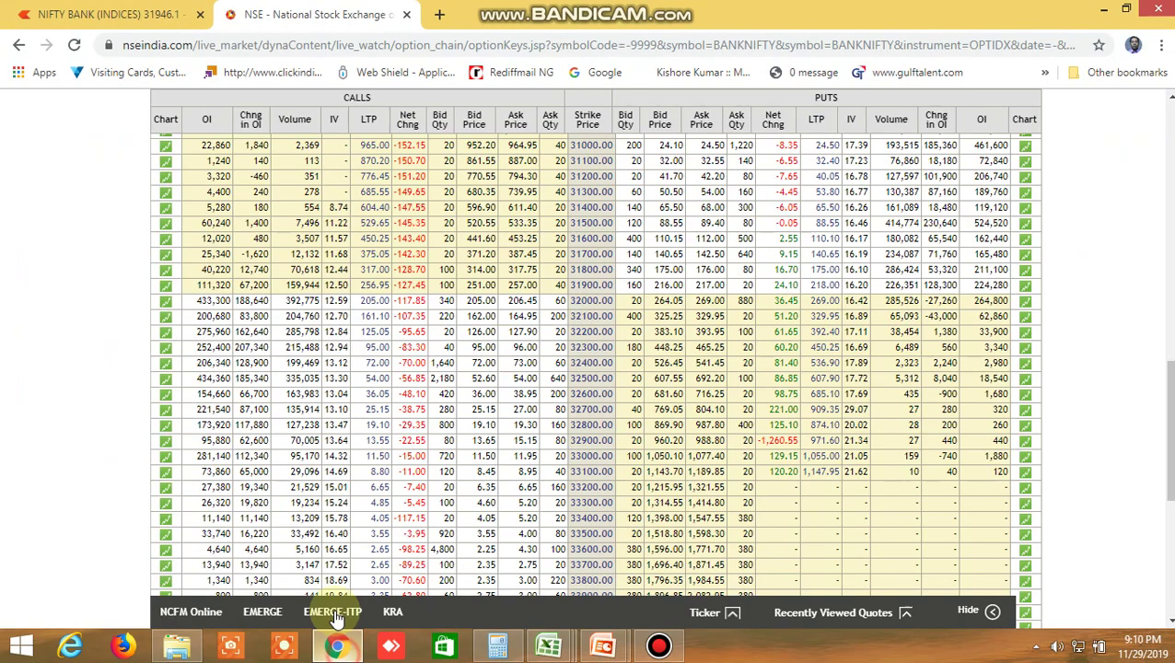
left_click(364, 45)
type("we")
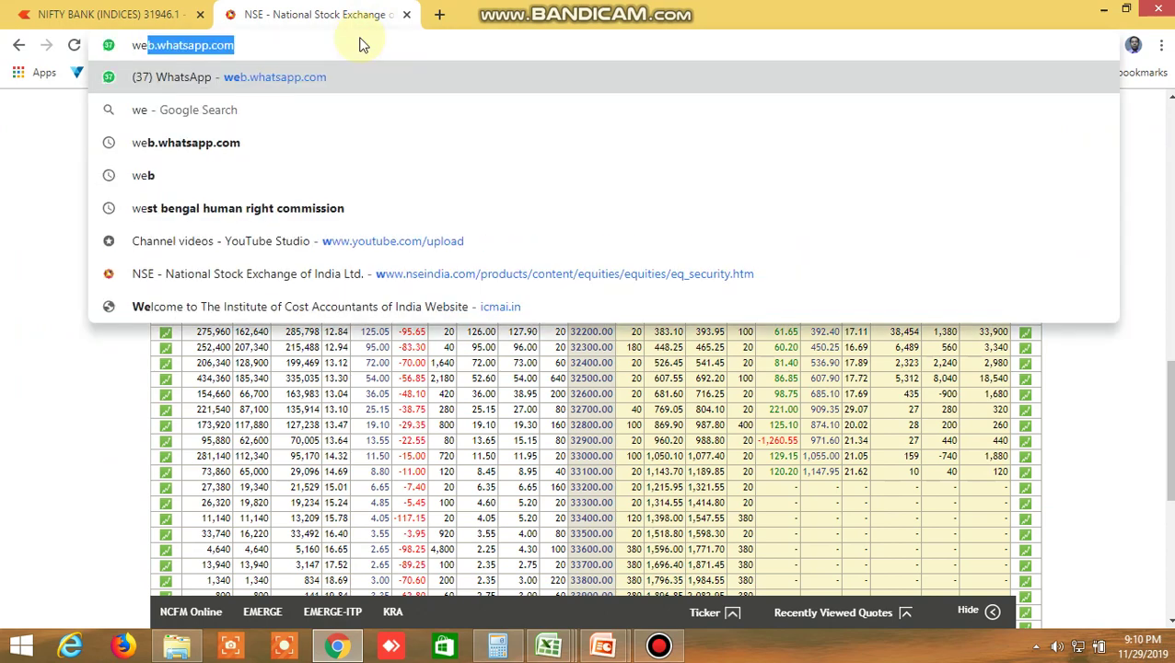
type("b")
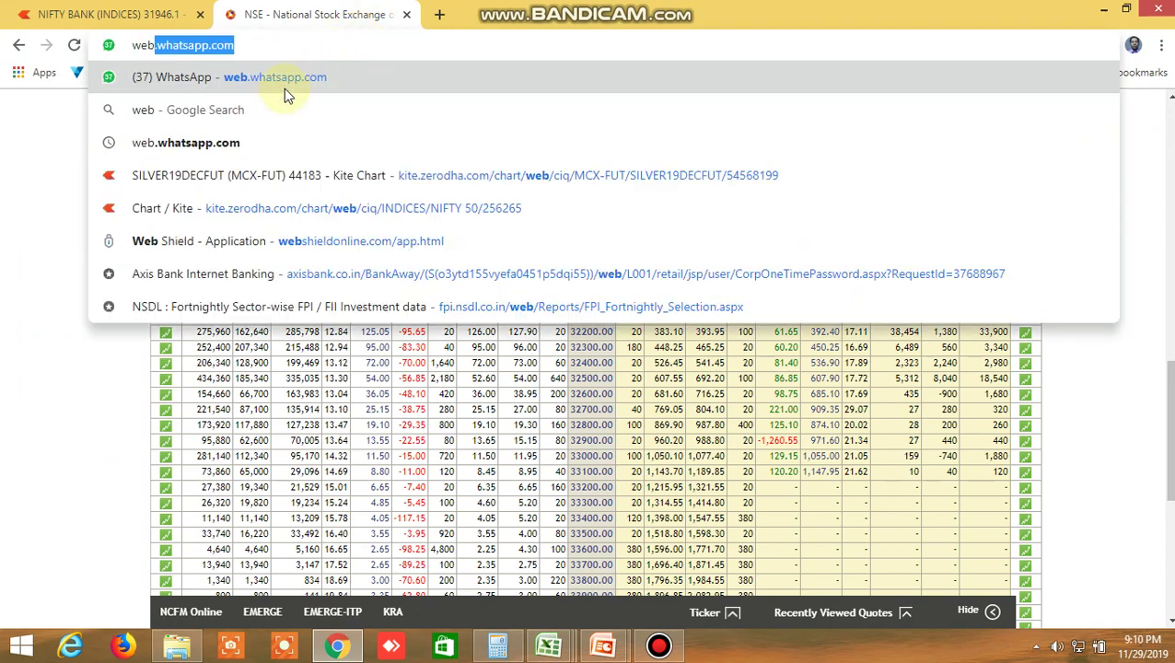
left_click(293, 79)
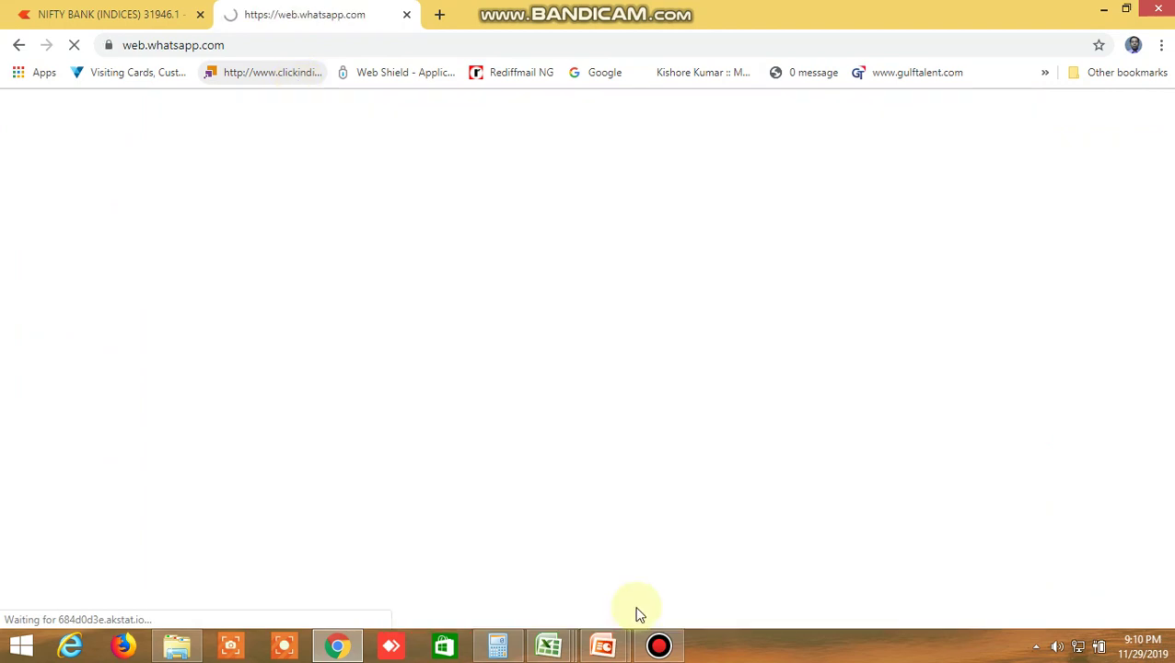
left_click(659, 646)
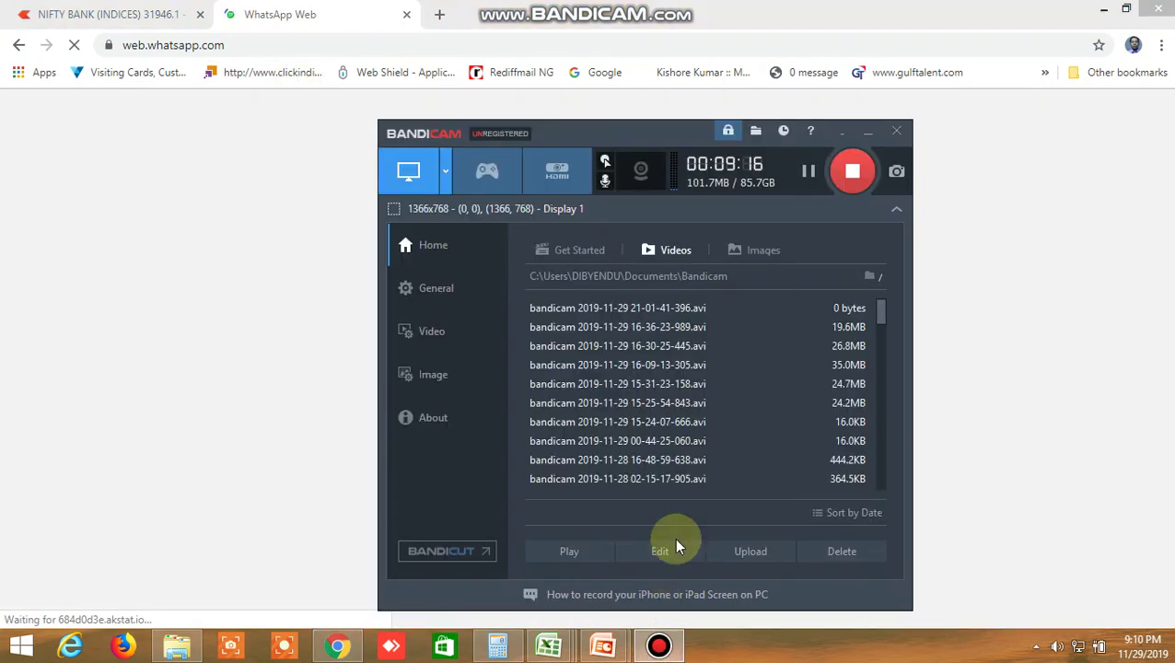
left_click(867, 131)
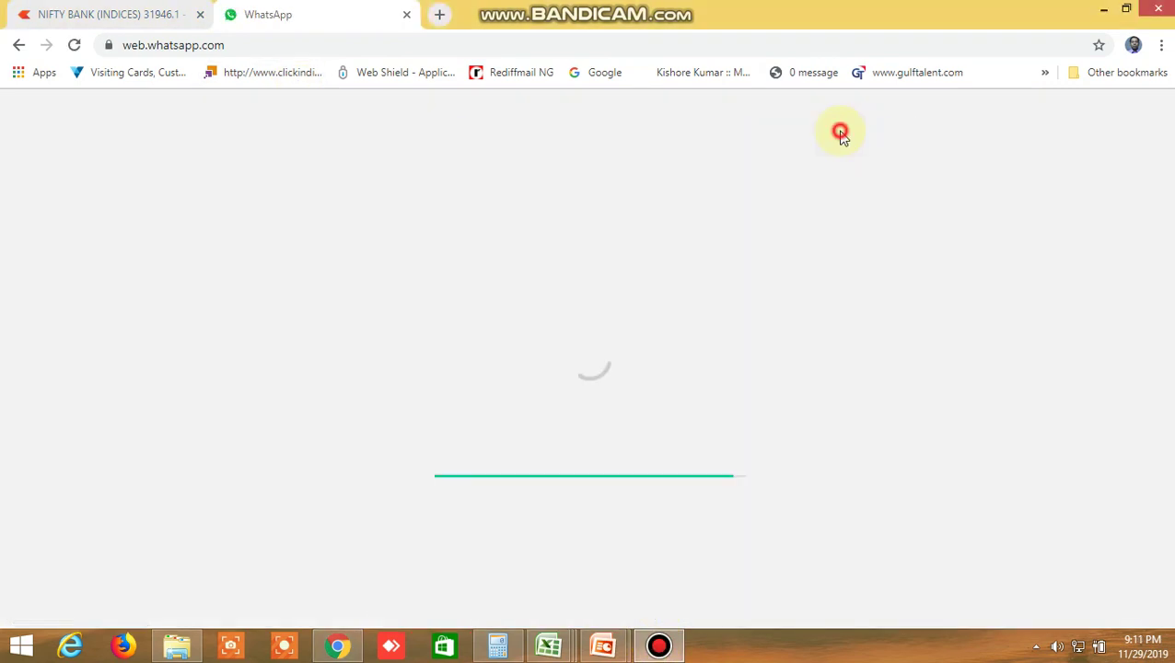
Switch back to the second BUY SELL LEVEL CUM SCREENER workbook in Excel and check the COLPAL high in JB38.
left_click(564, 649)
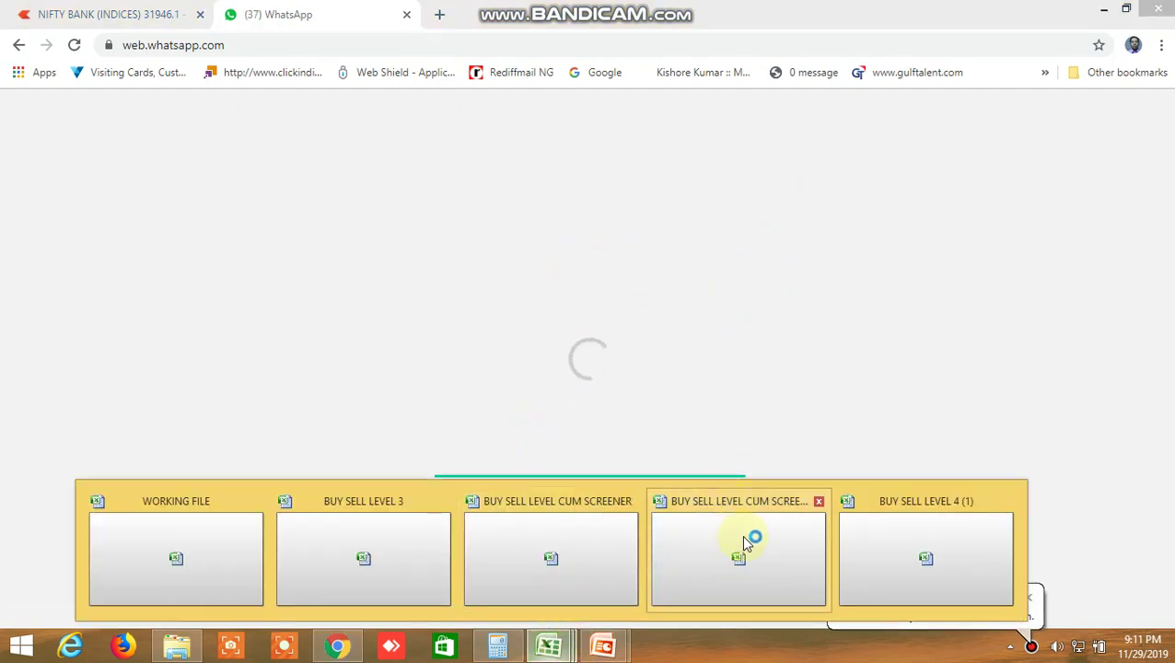
left_click(740, 538)
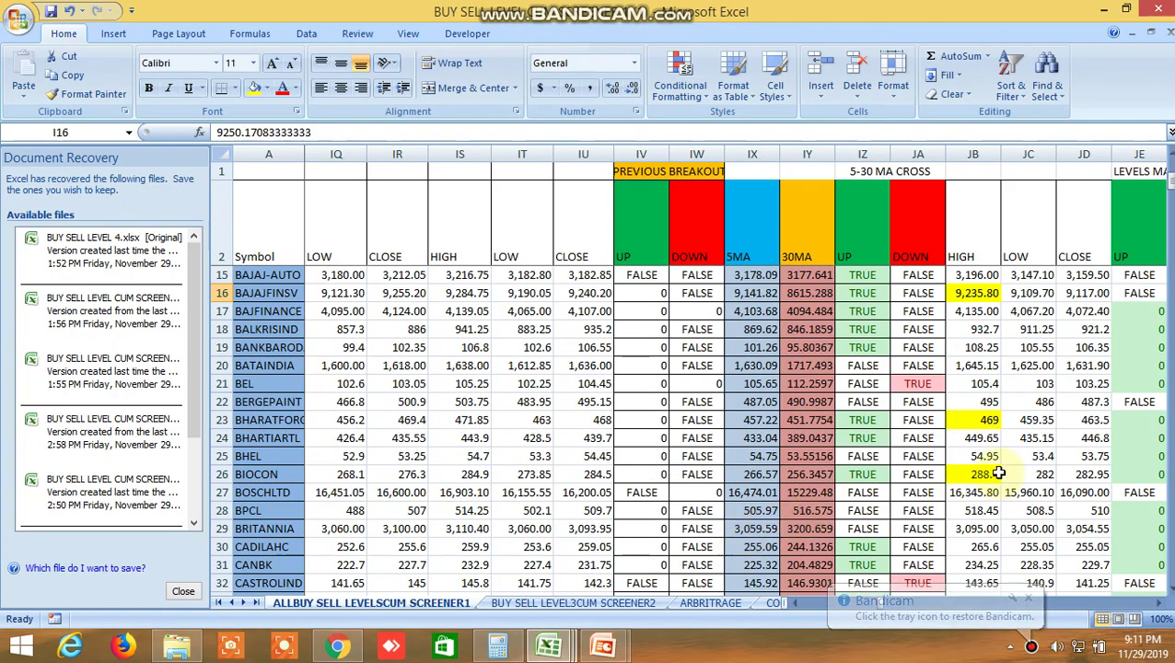
scroll(997, 470, "down", 3)
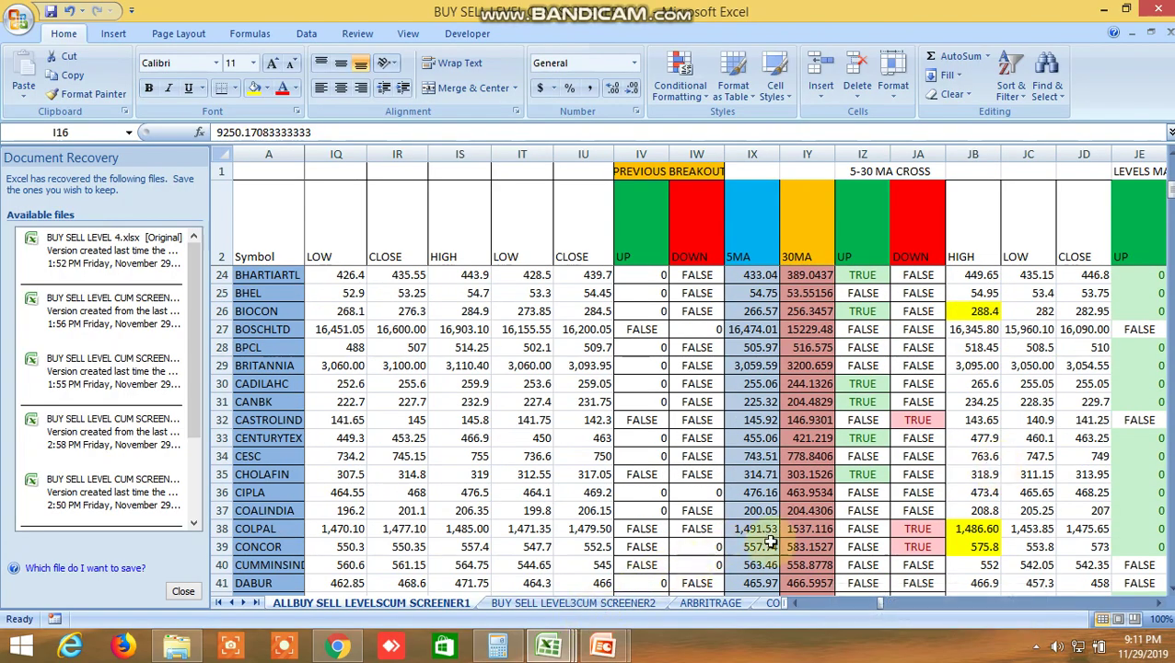
scroll(1024, 430, "down", 2)
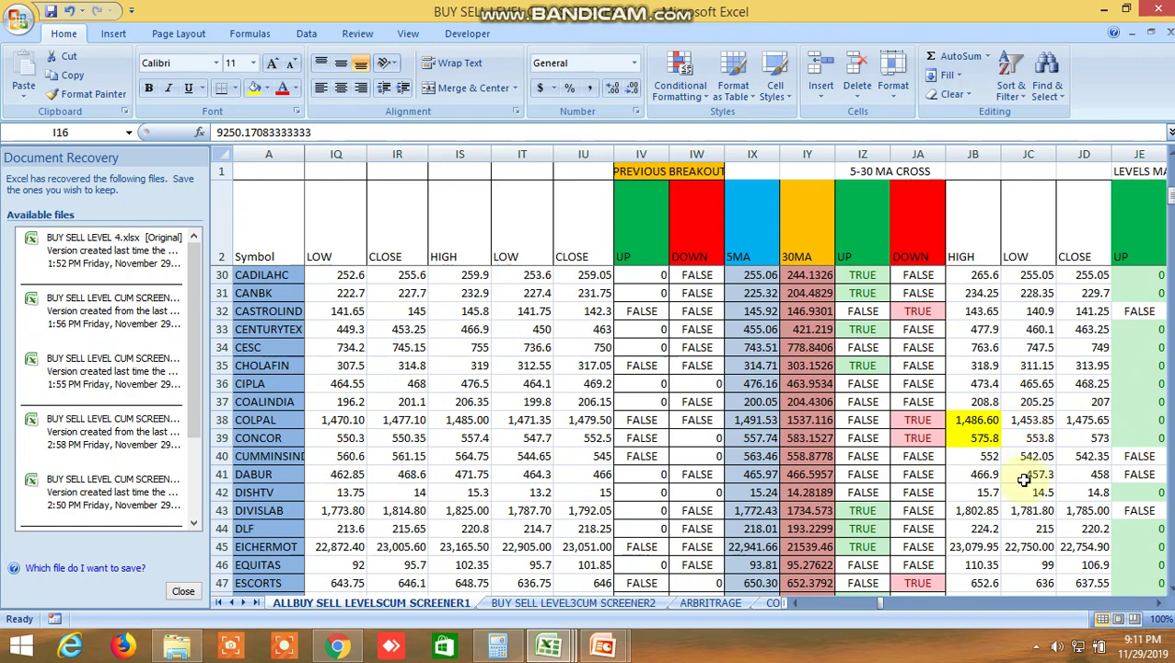
left_click(982, 423)
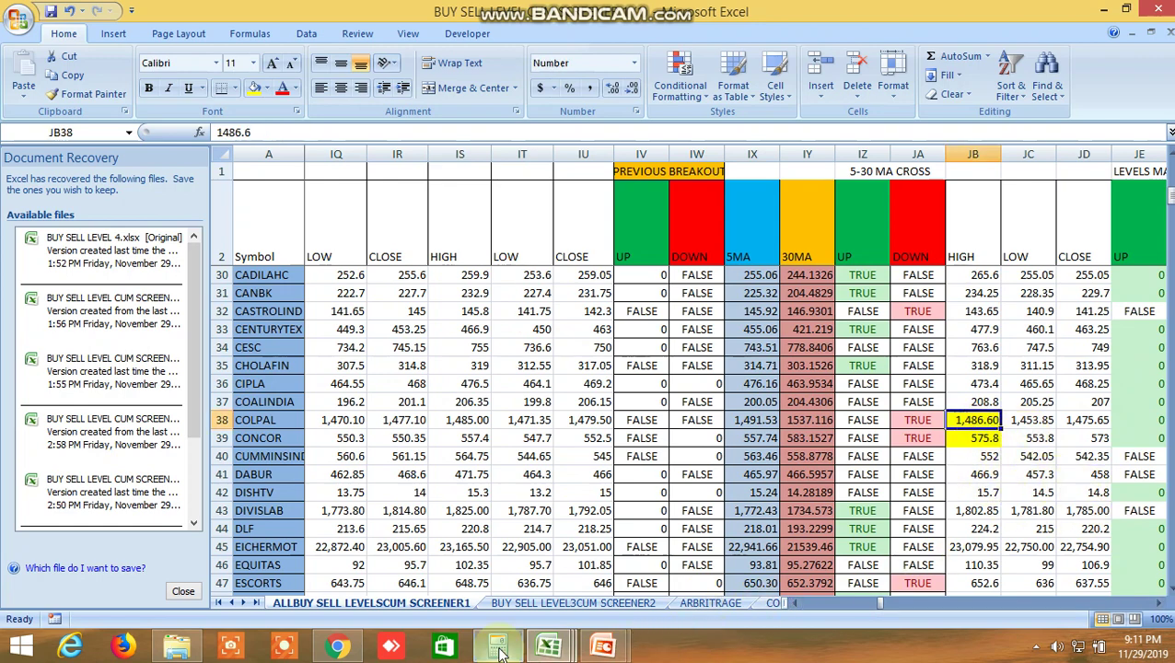
Switch to the BUY SELL LEVEL 4 (1) workbook and check the COLPAL high in DG39.
mouse_move(549, 645)
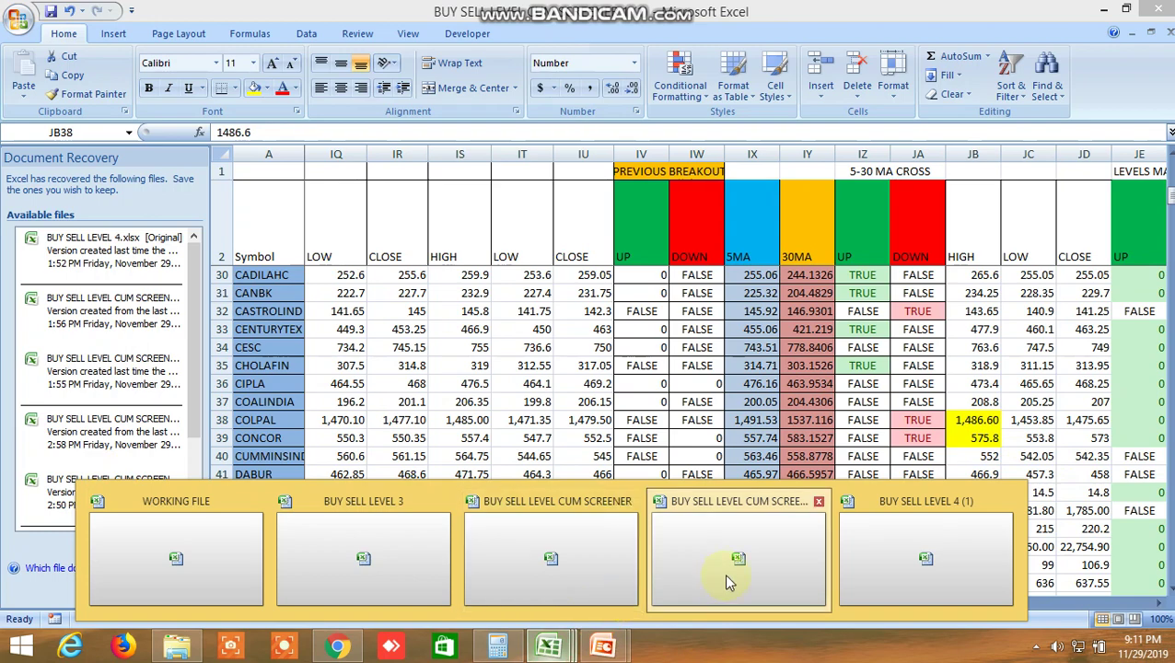
left_click(918, 570)
scroll(679, 488, "down", 5)
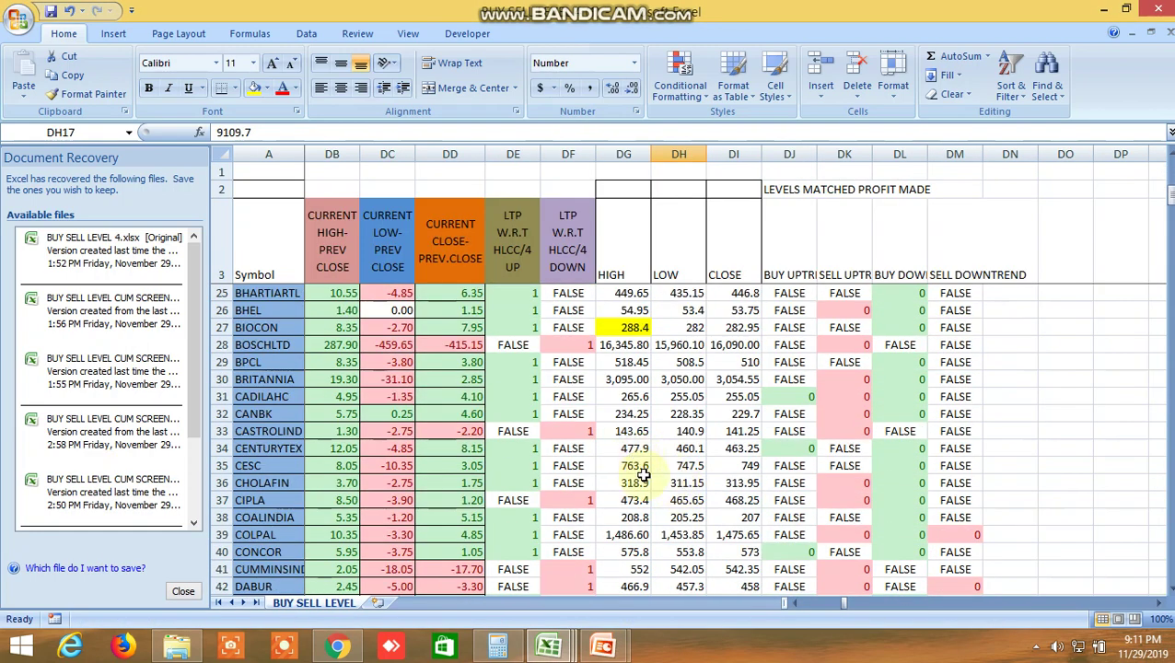
left_click(640, 534)
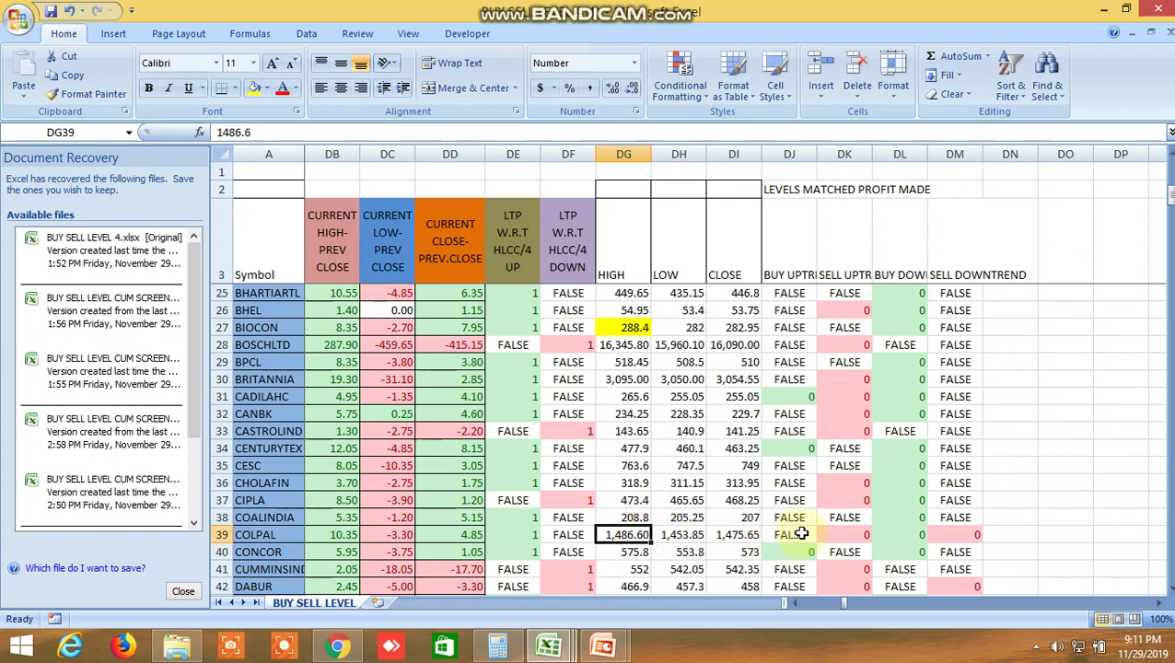
Examine COLPAL's matched-profit formulas for the uptrend sell in DK39 and the downtrend buy in DL39.
left_click(845, 533)
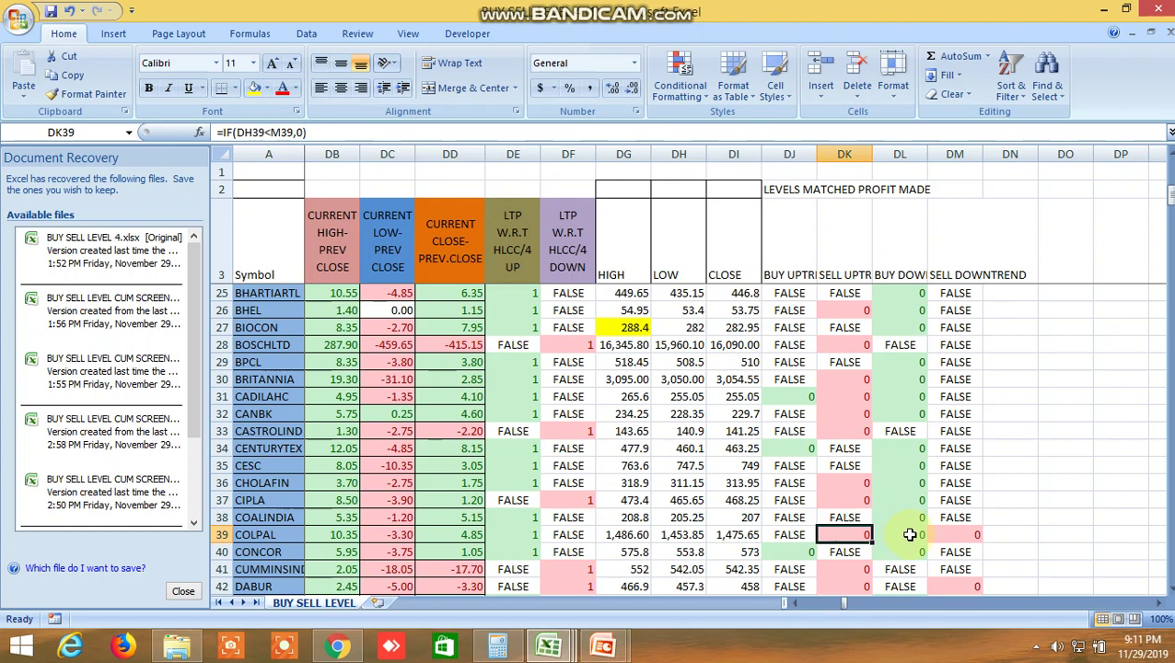
left_click(910, 536)
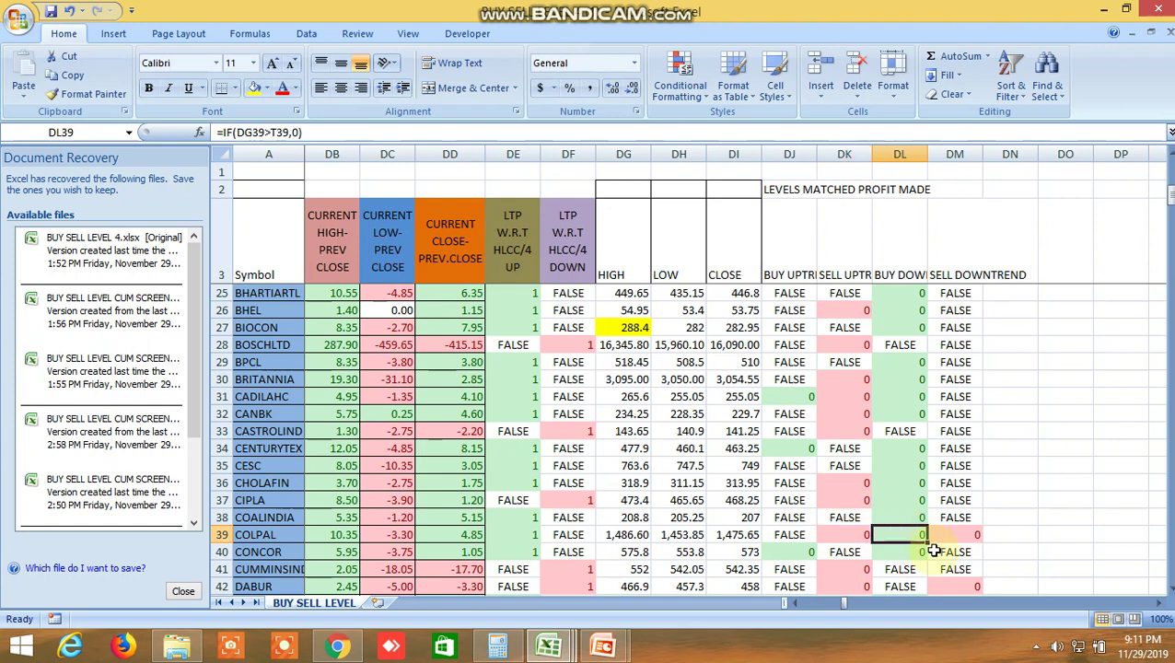
left_click(859, 536)
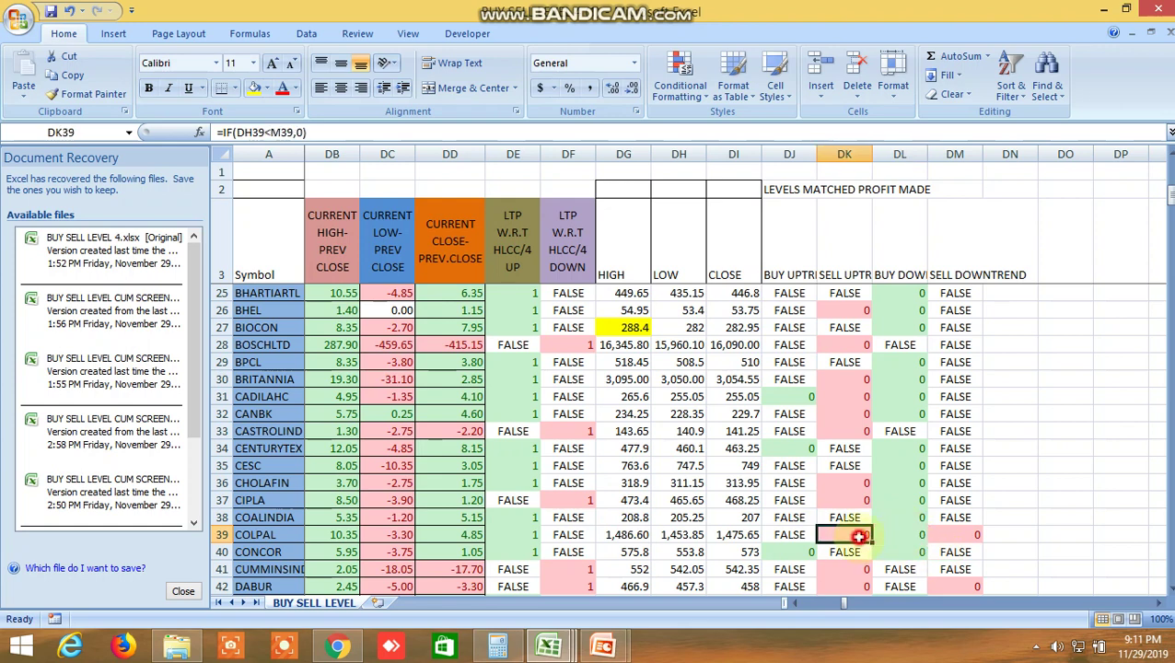
key("Right")
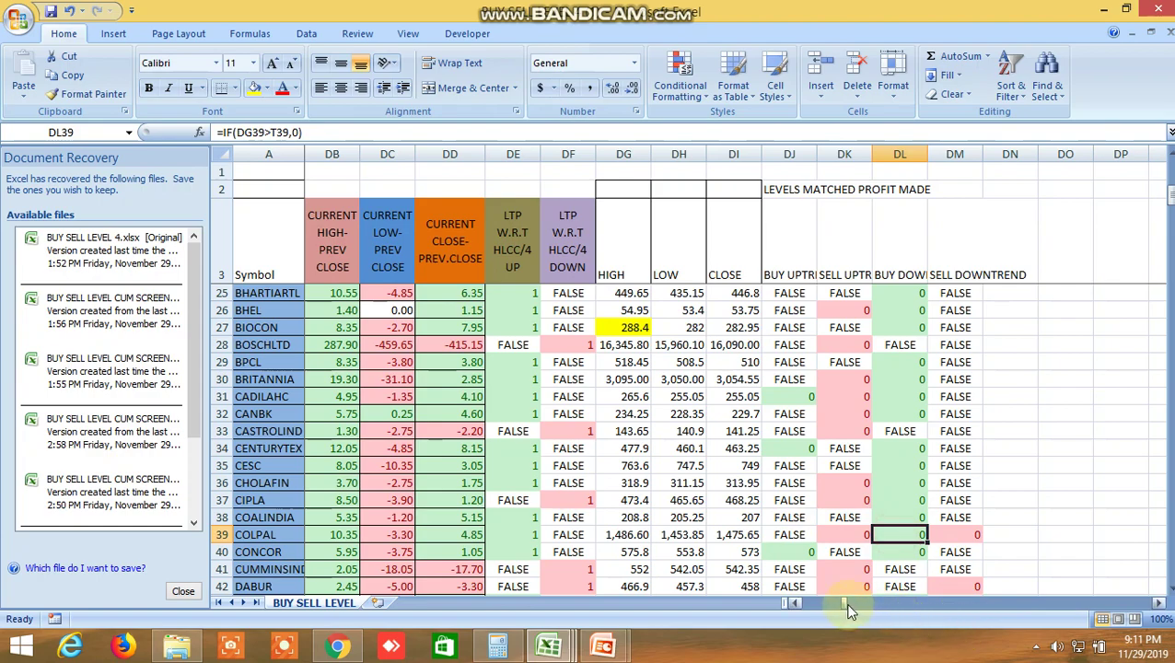